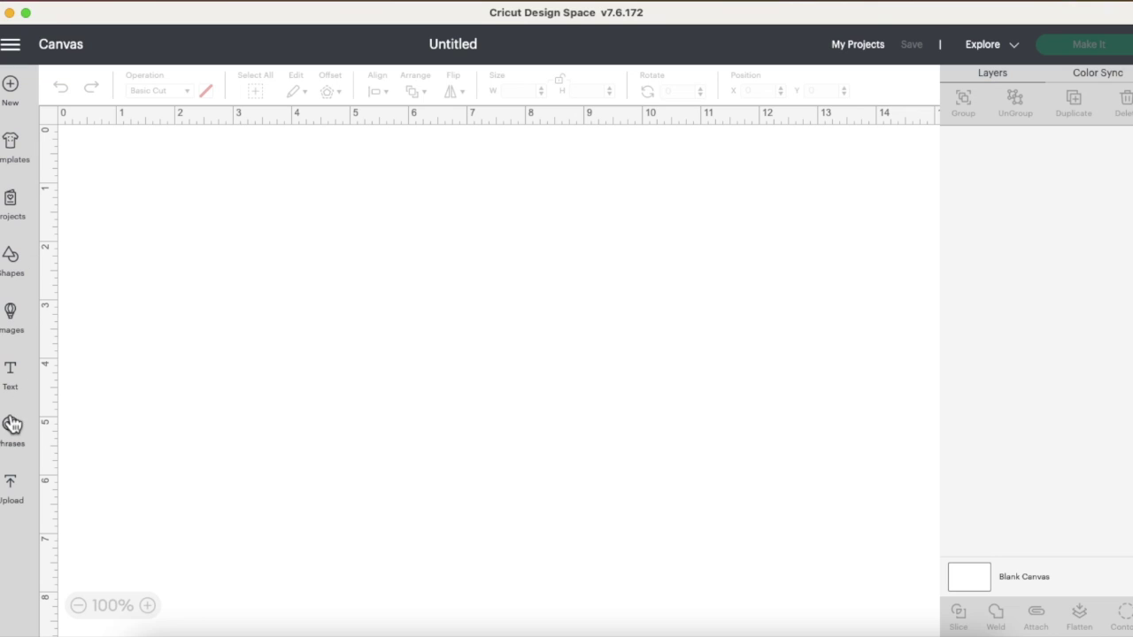
Step: Add a square and a triangle from the Shapes library and separate them on the canvas
click(13, 266)
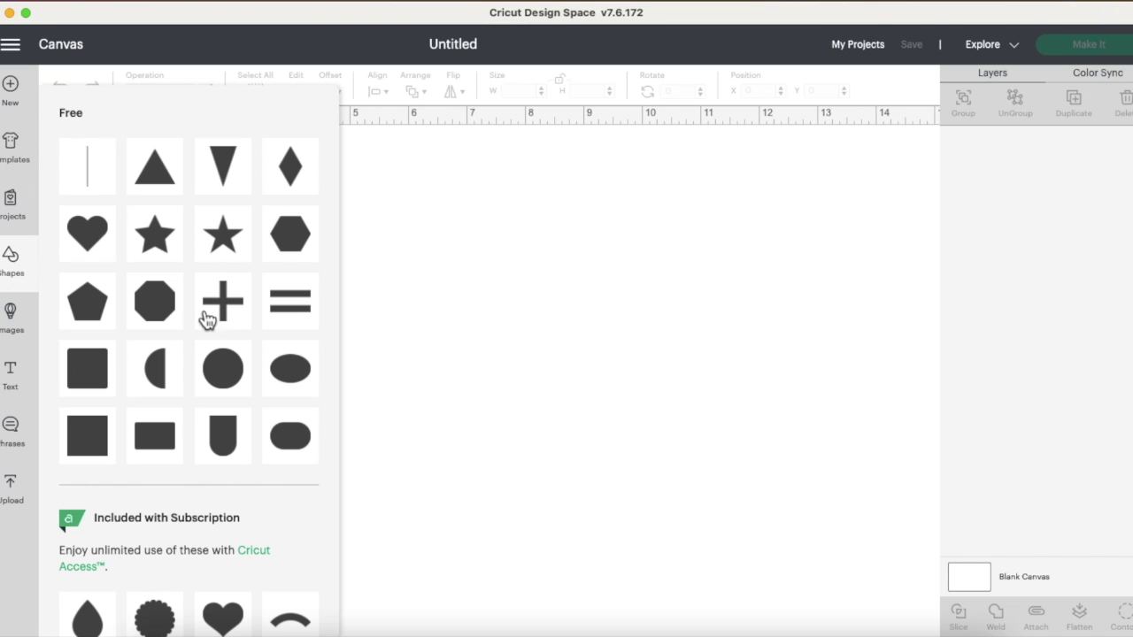
click(89, 438)
click(26, 283)
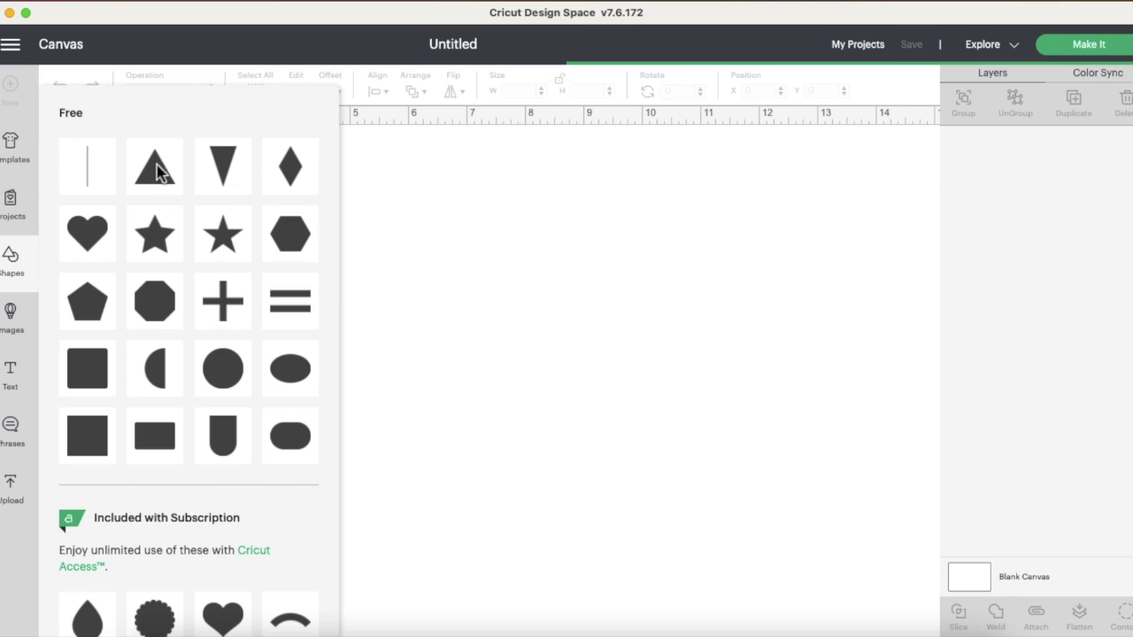
click(165, 210)
drag(166, 210, 278, 344)
Step: Colour the triangle purple and the square lavender, then place the square beneath the triangle
click(213, 97)
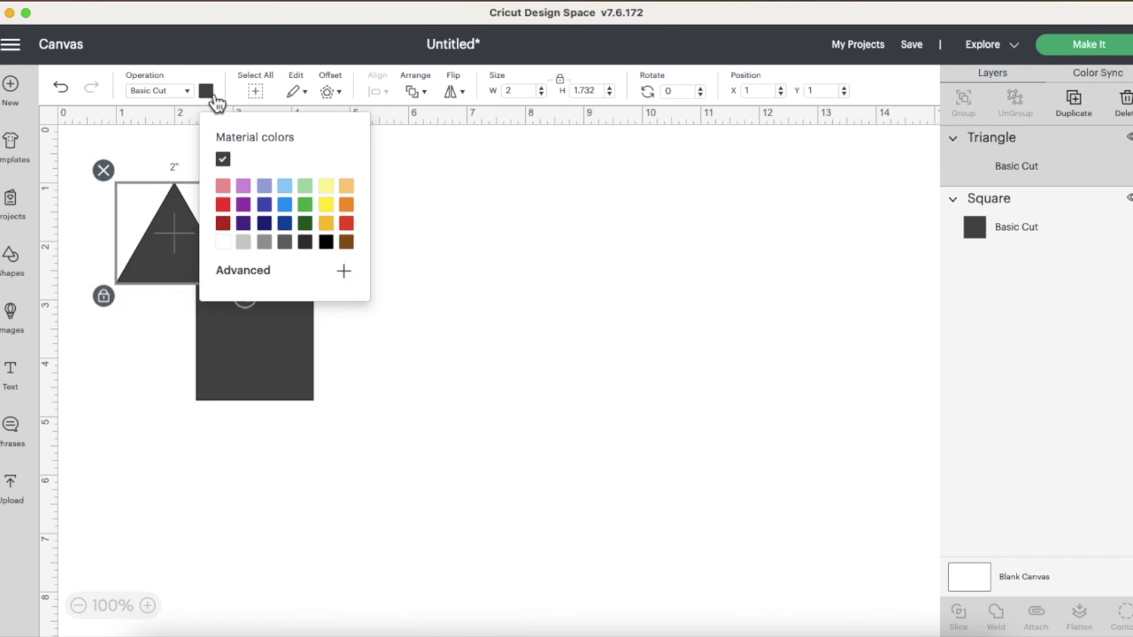
click(244, 187)
click(239, 372)
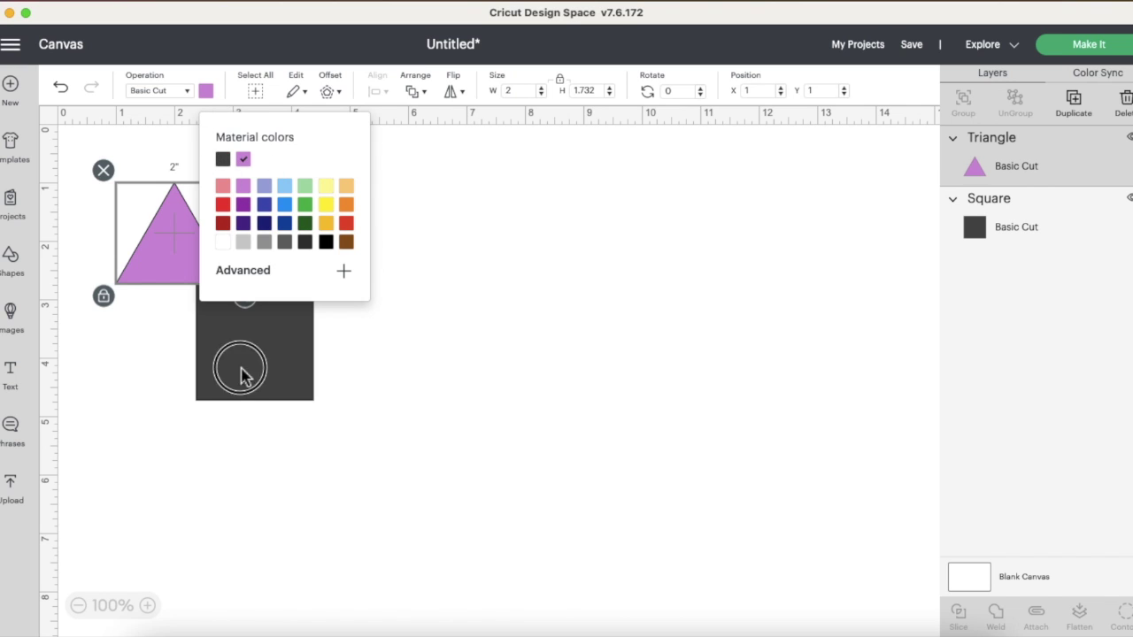
click(209, 99)
click(263, 185)
drag(250, 368, 169, 372)
click(339, 379)
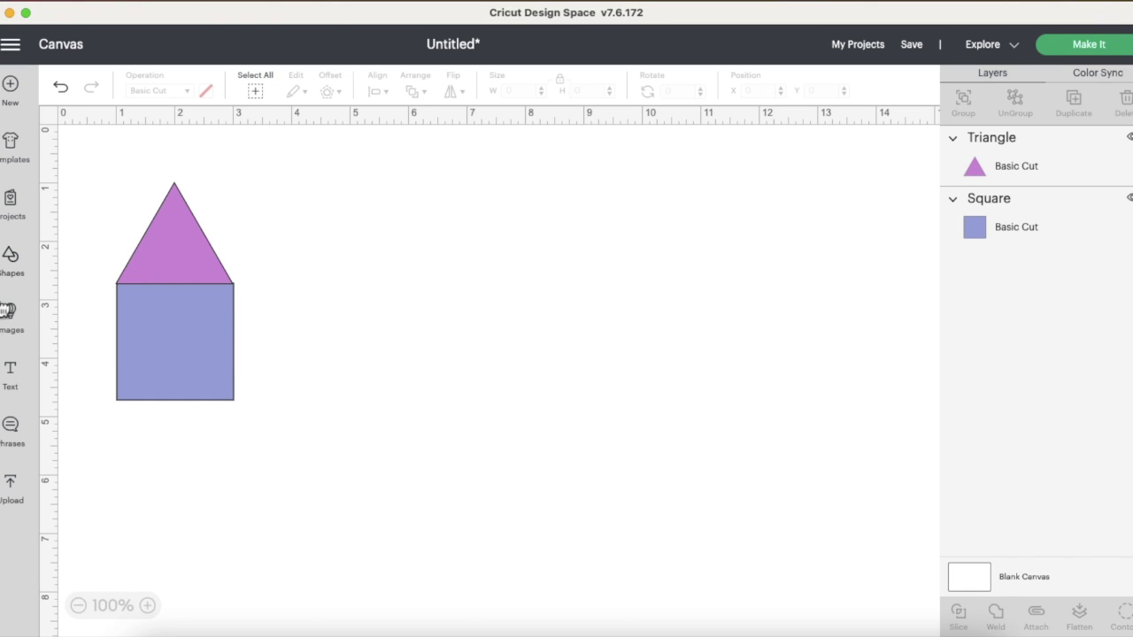
Step: Add a heart, shrink it to about 1.45 by 1.28 inches and centre it on the square
click(10, 259)
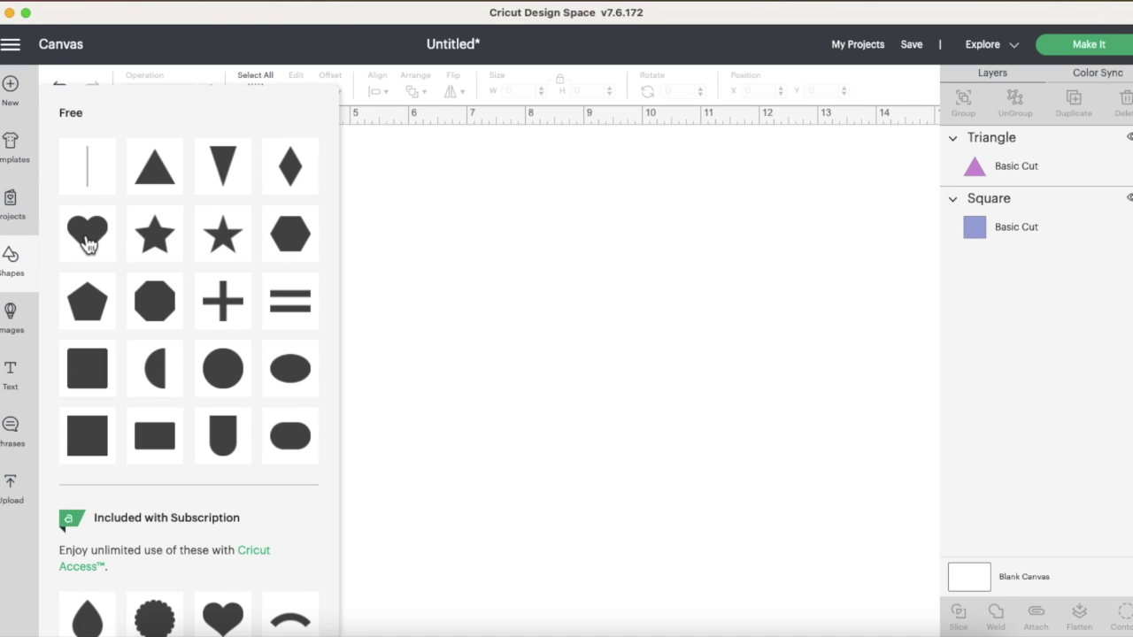
click(88, 237)
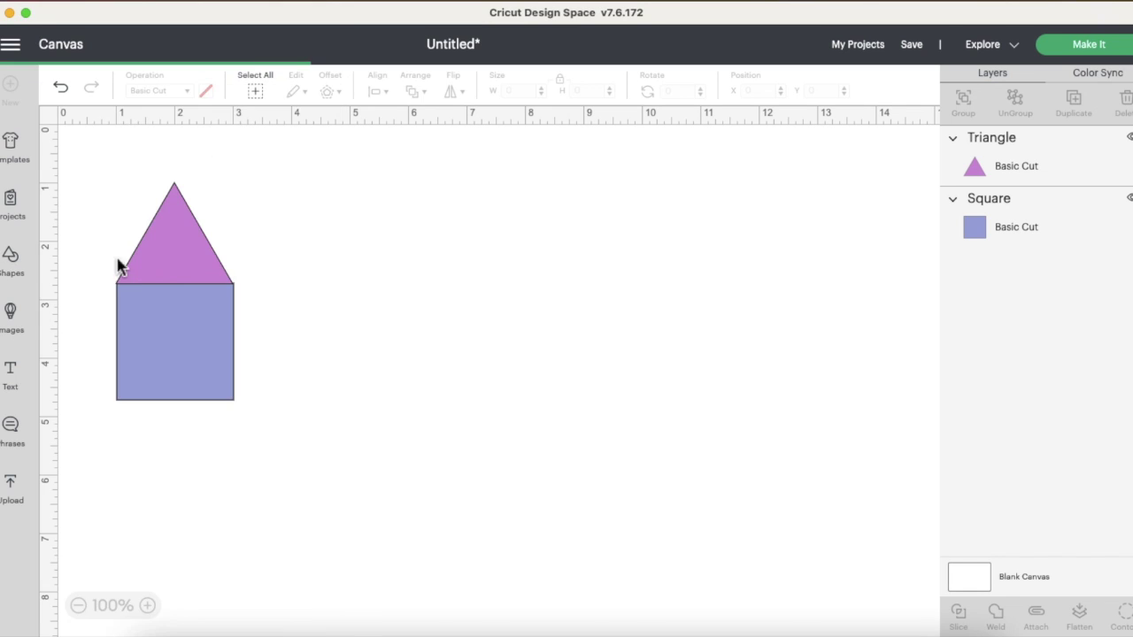
click(206, 91)
click(223, 205)
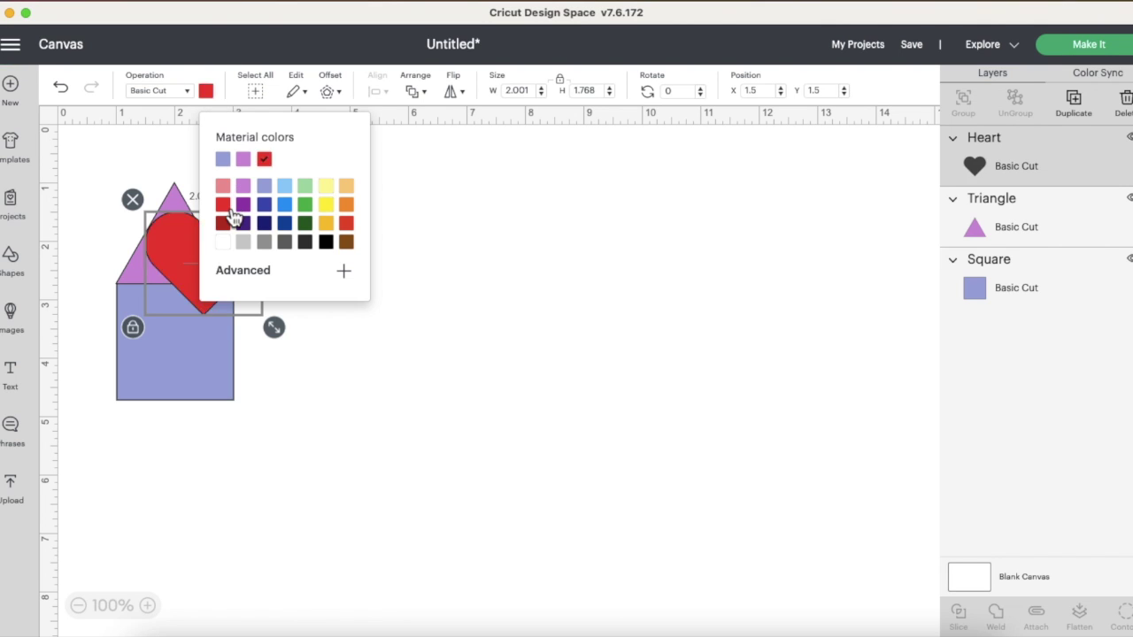
click(409, 267)
drag(188, 297, 157, 362)
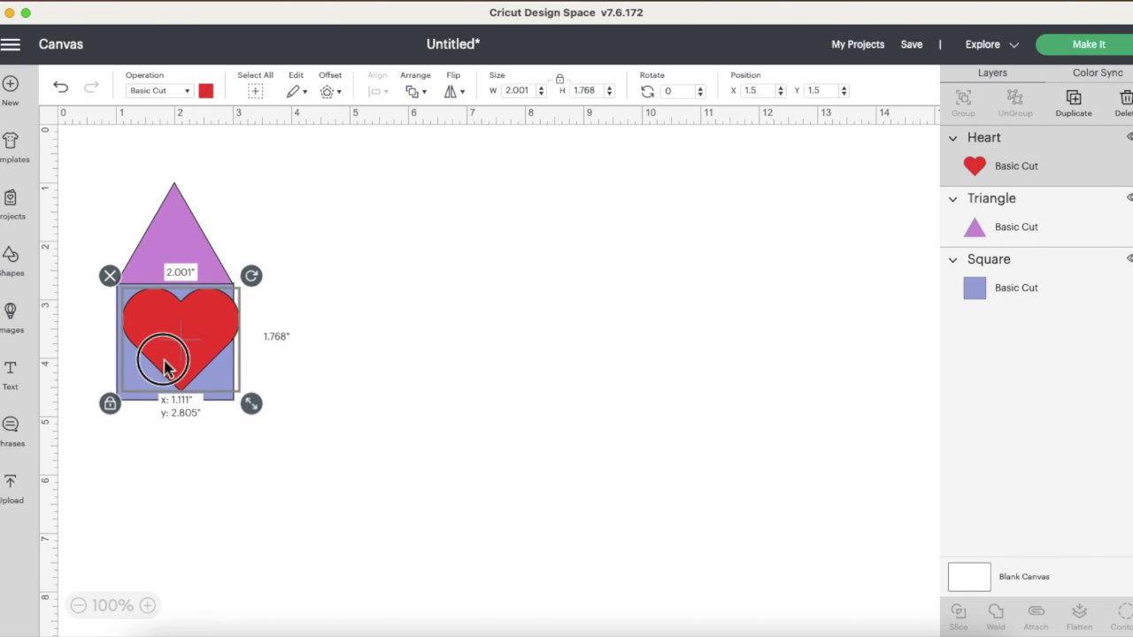
drag(253, 406, 220, 373)
drag(177, 341, 187, 356)
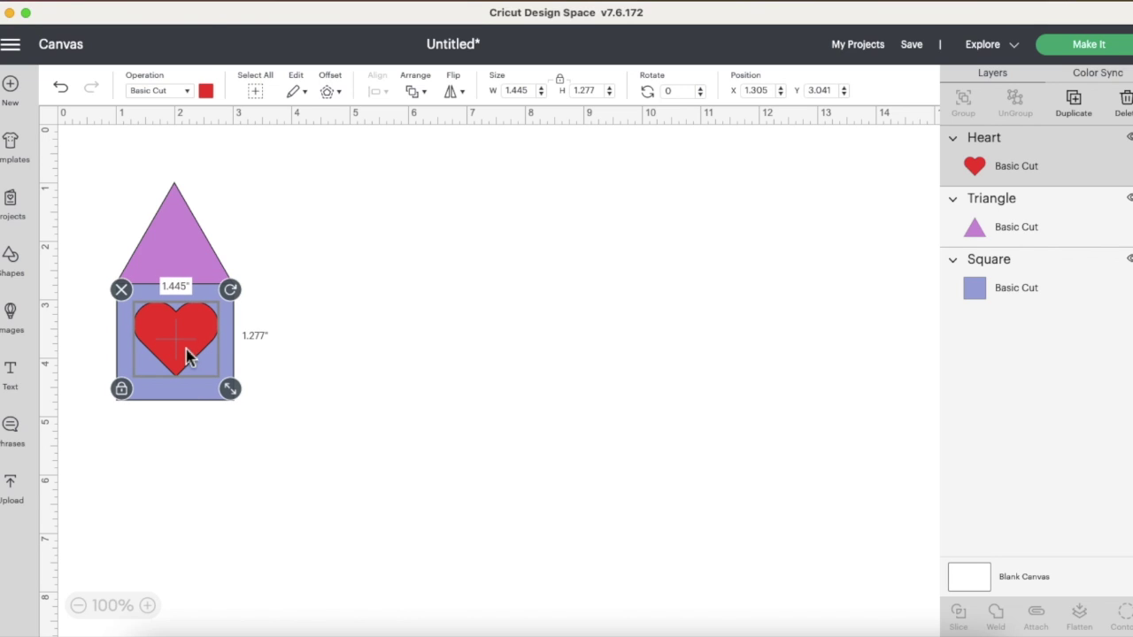
Step: Recolour the heart purple and preview the design sorted onto cutting mats
click(209, 94)
click(243, 159)
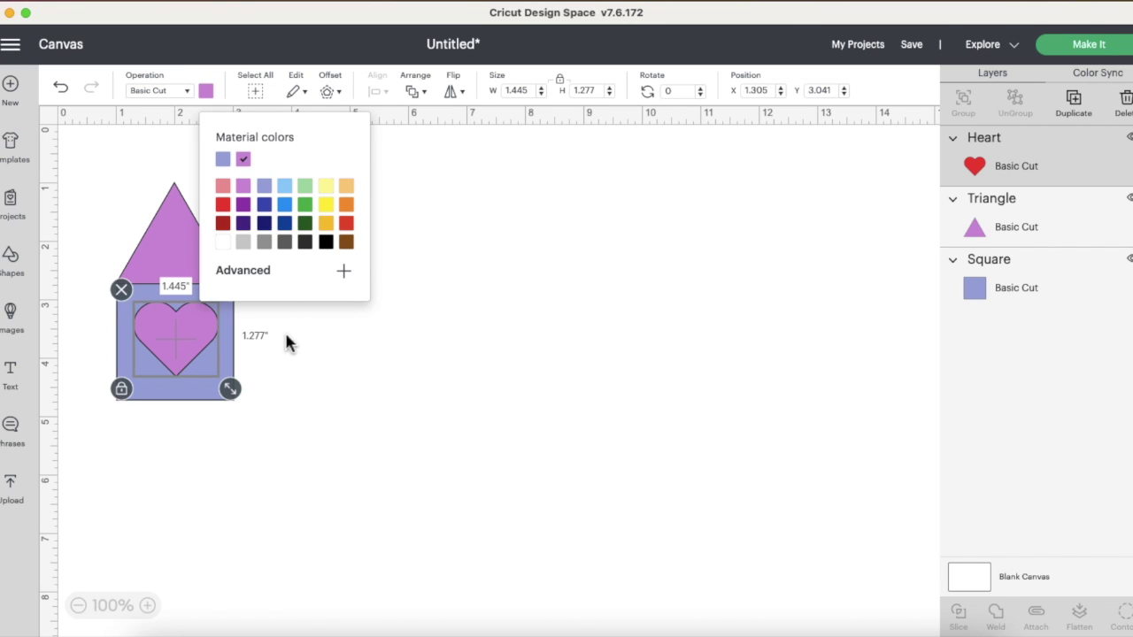
click(299, 371)
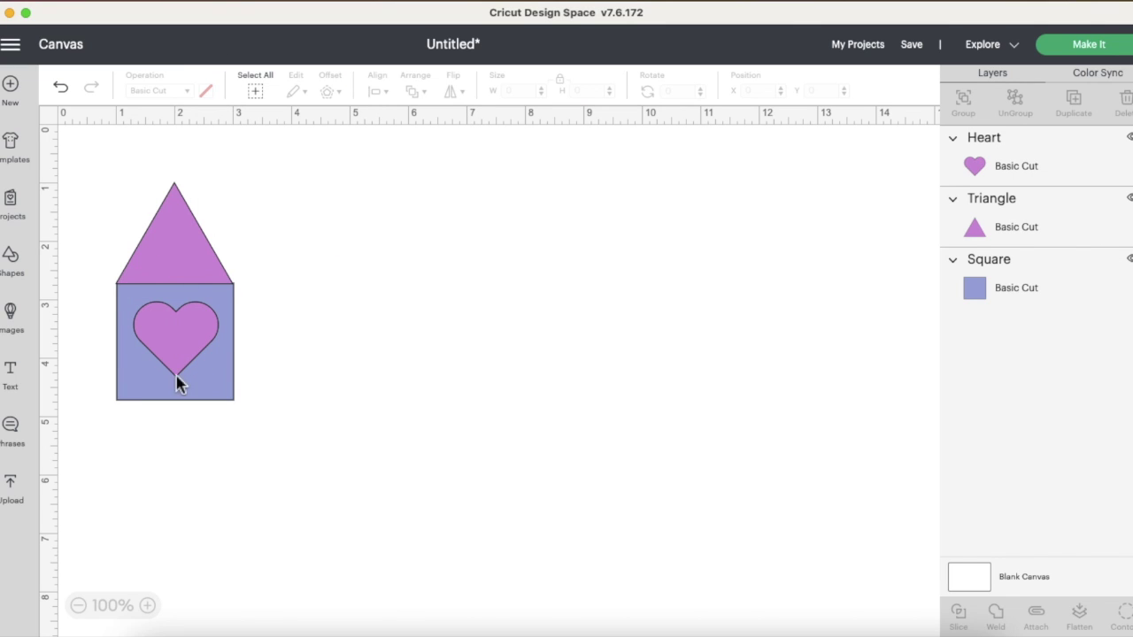
click(1110, 42)
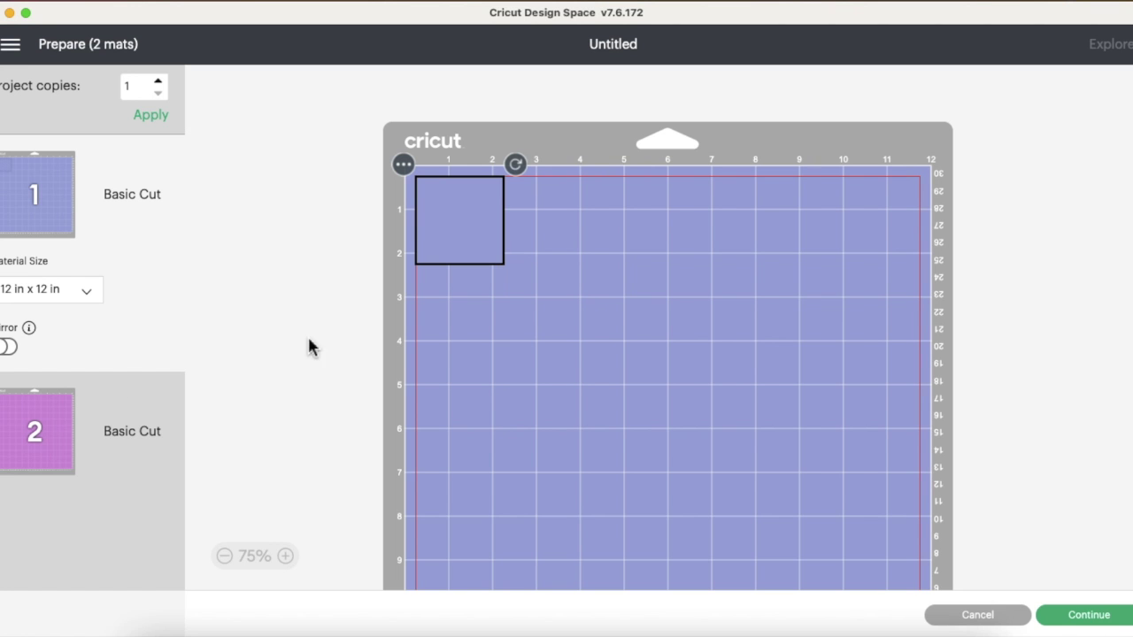
click(33, 433)
click(485, 204)
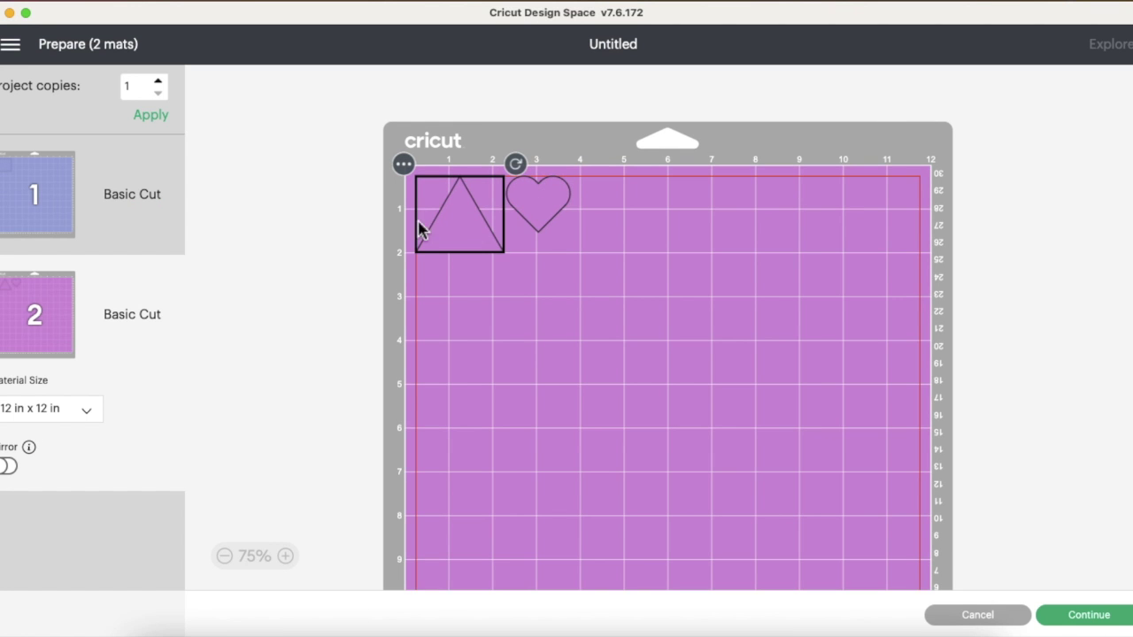
click(33, 228)
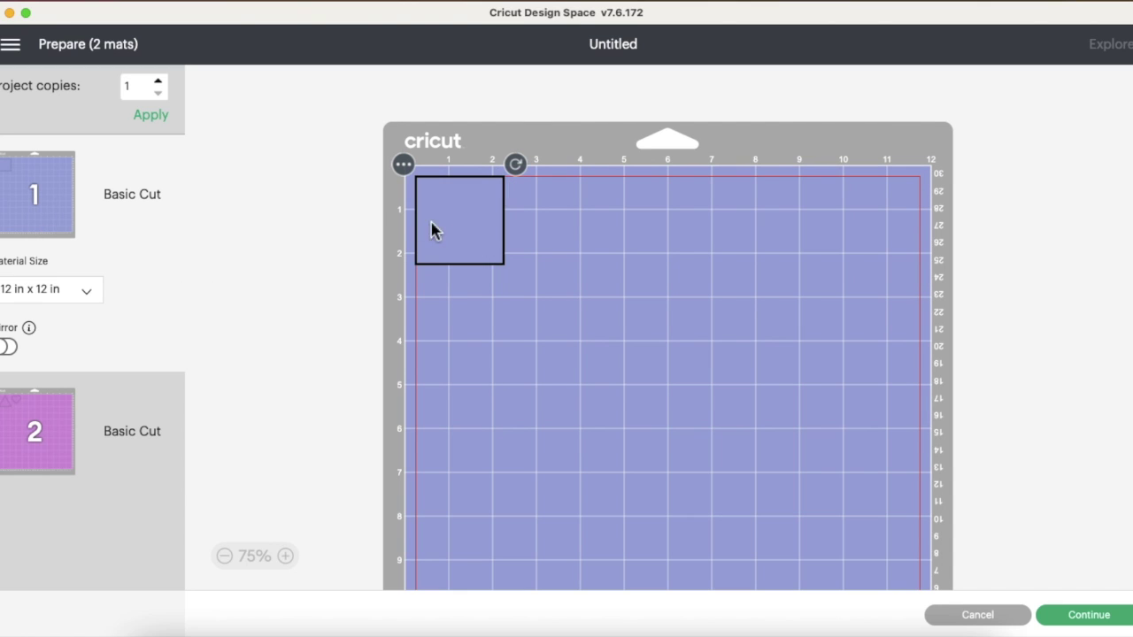
click(977, 617)
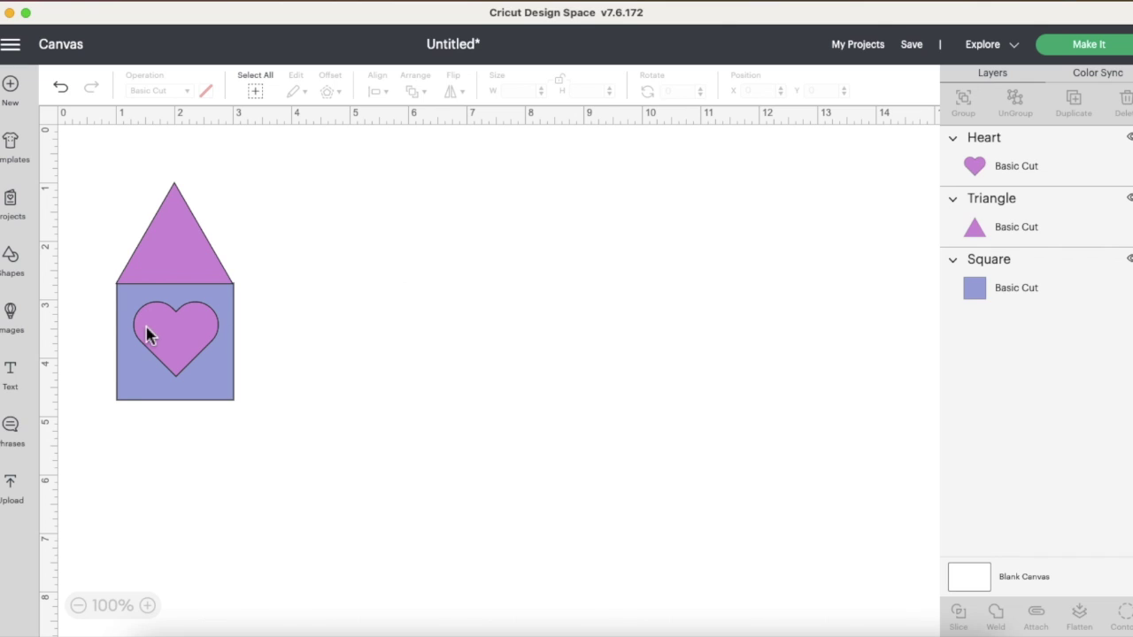
click(148, 335)
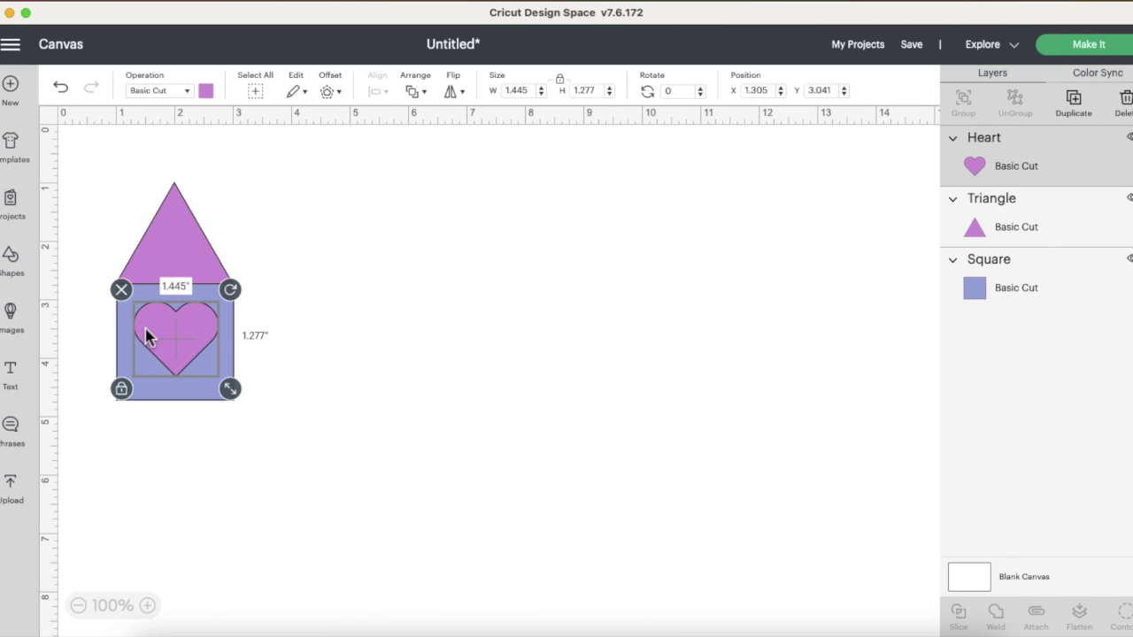
Step: Select the heart together with the triangle and weld them into one Weld Result layer
shift+click(184, 235)
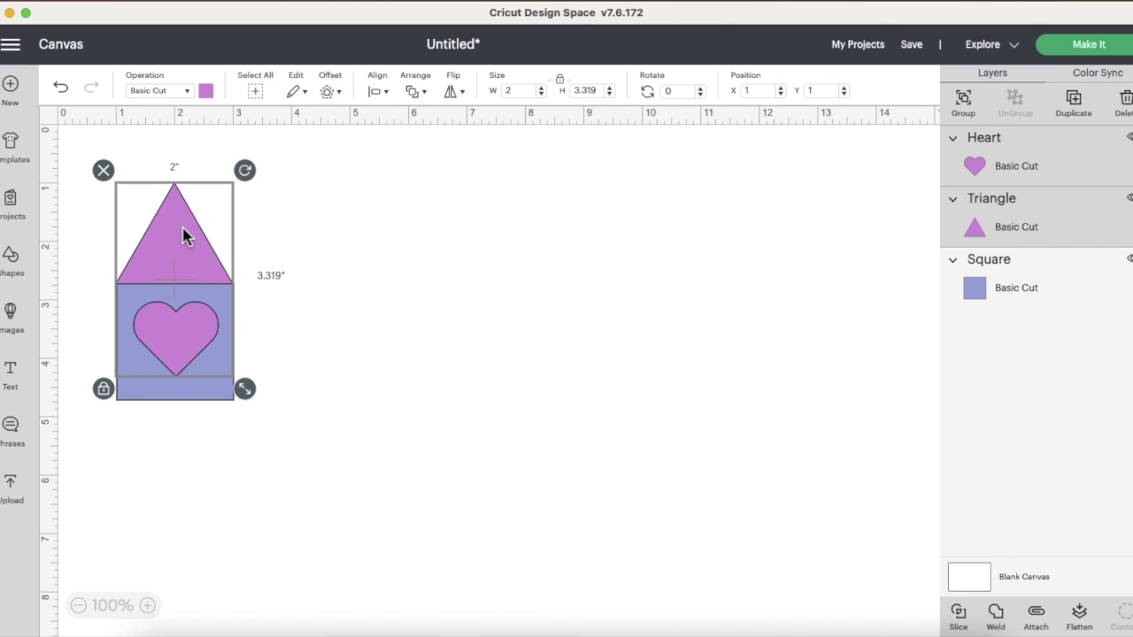
click(998, 615)
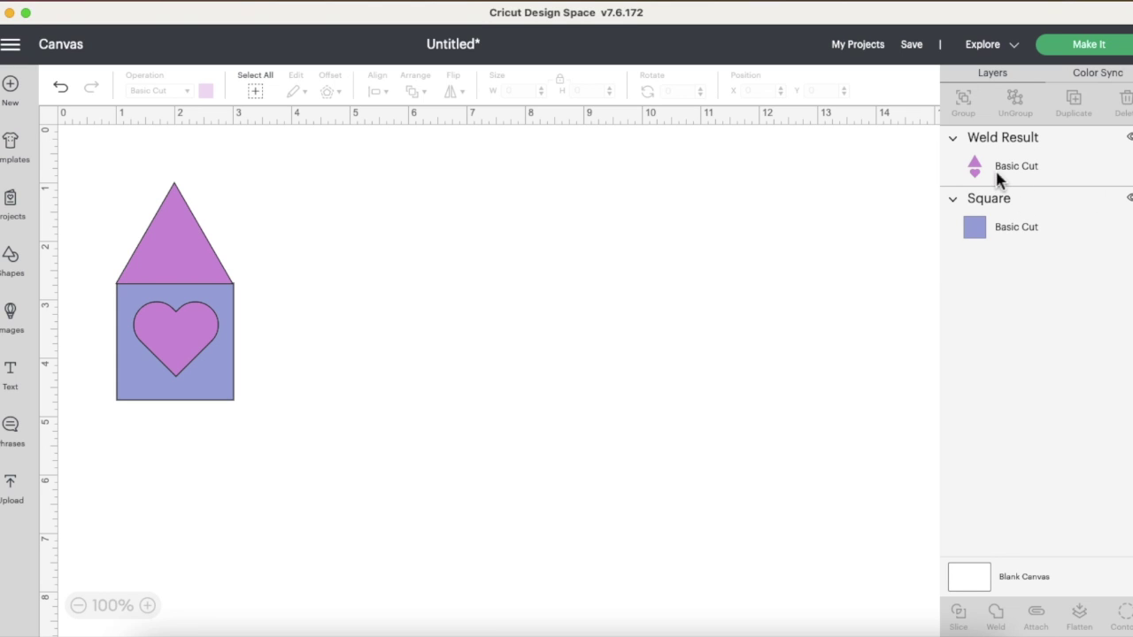
Step: Check the welded piece on the purple mat preview, then return to the canvas and select it
click(1082, 55)
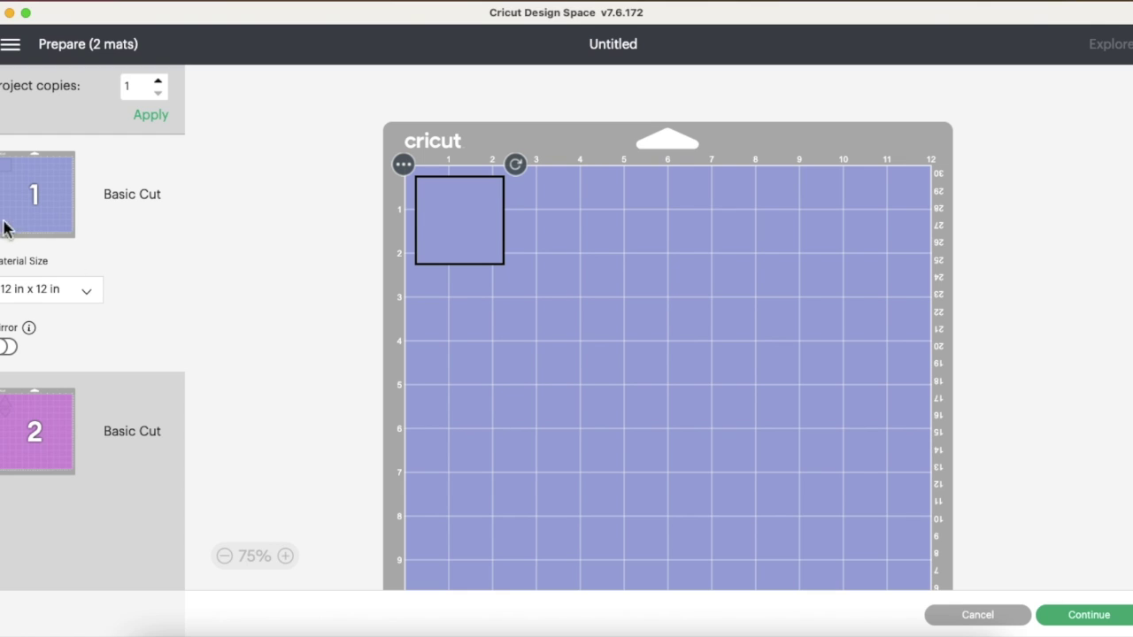
click(34, 459)
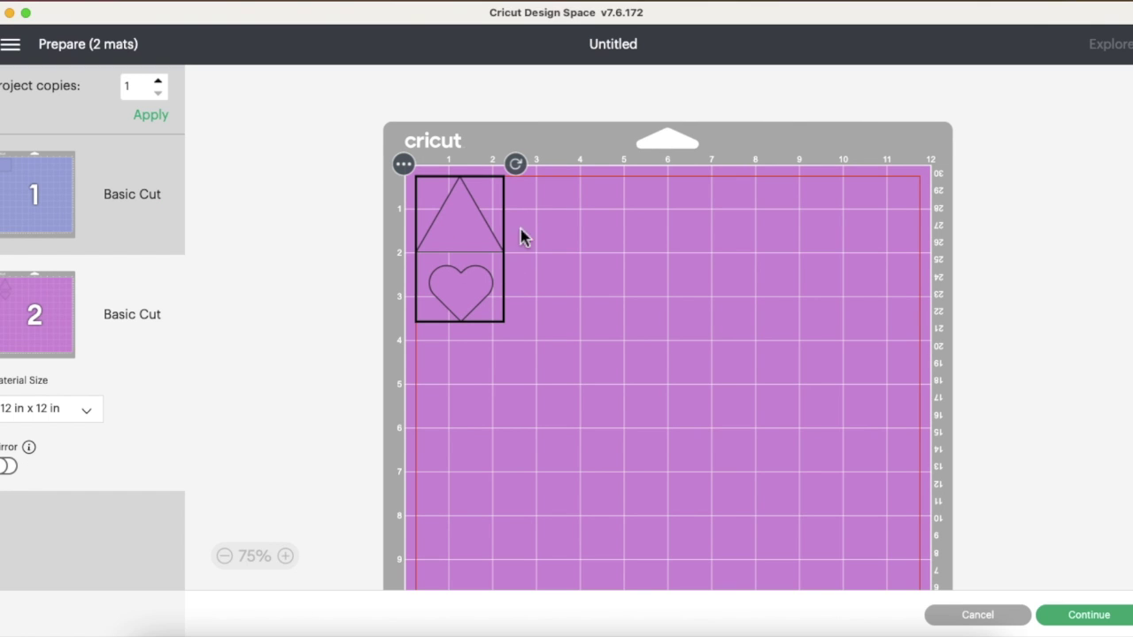
click(978, 616)
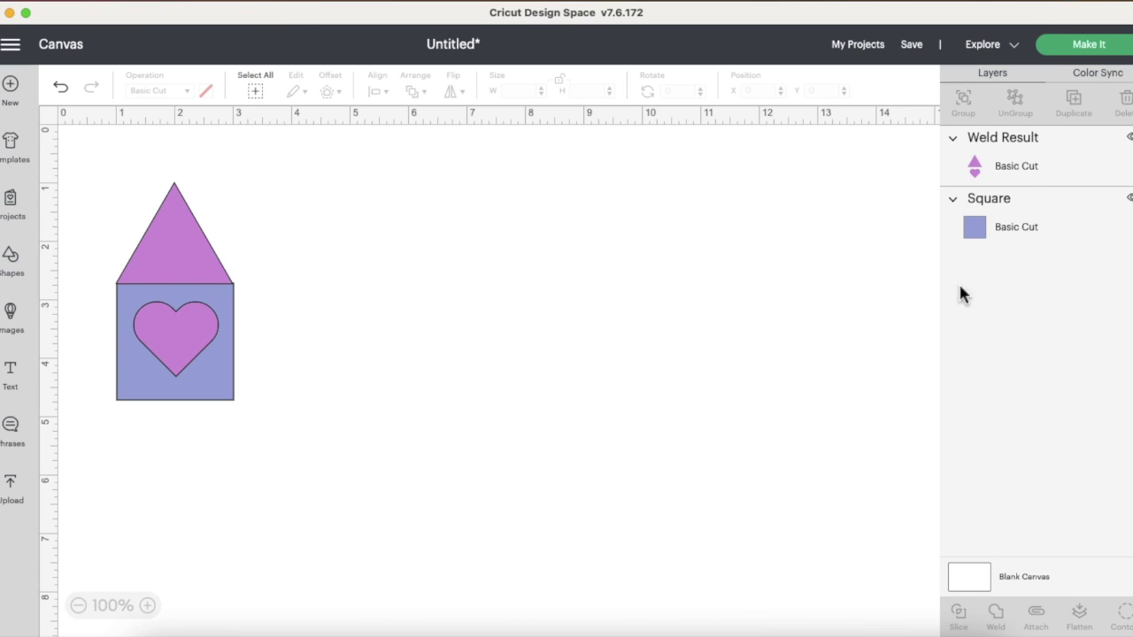
click(1031, 166)
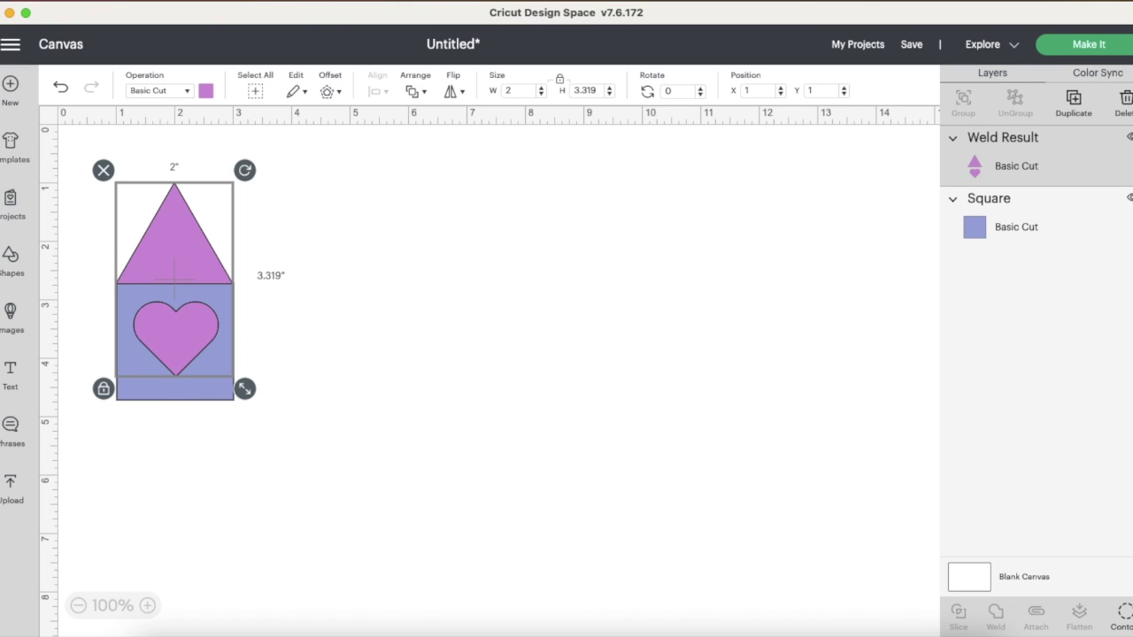
Step: Marquee-select the square and the Weld Result and weld them into one house shape
drag(333, 448, 56, 183)
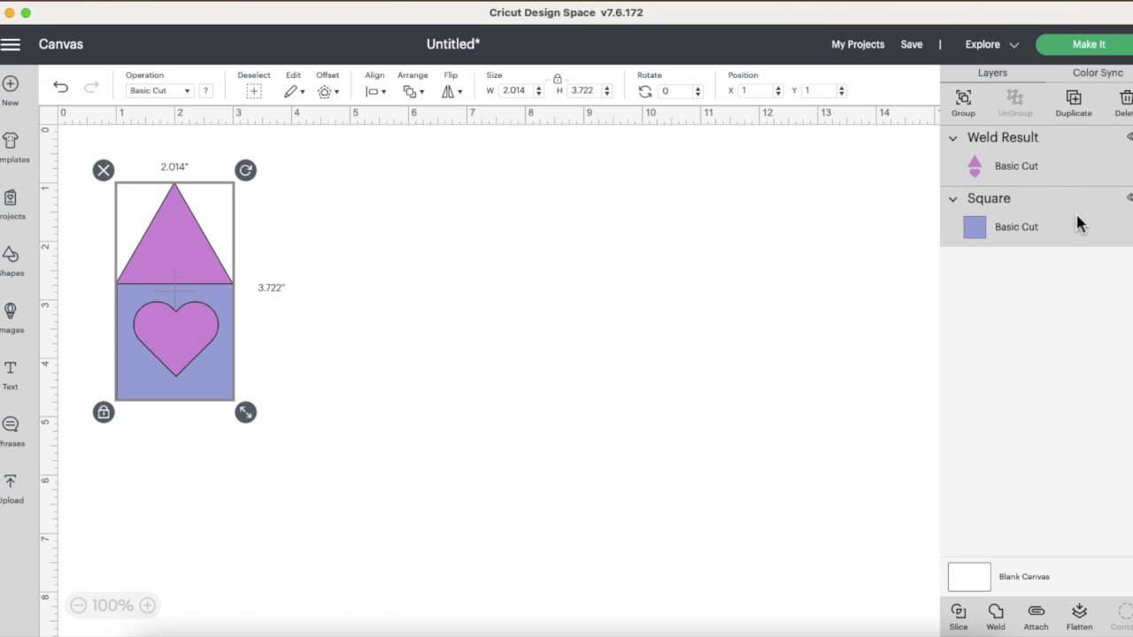
click(996, 616)
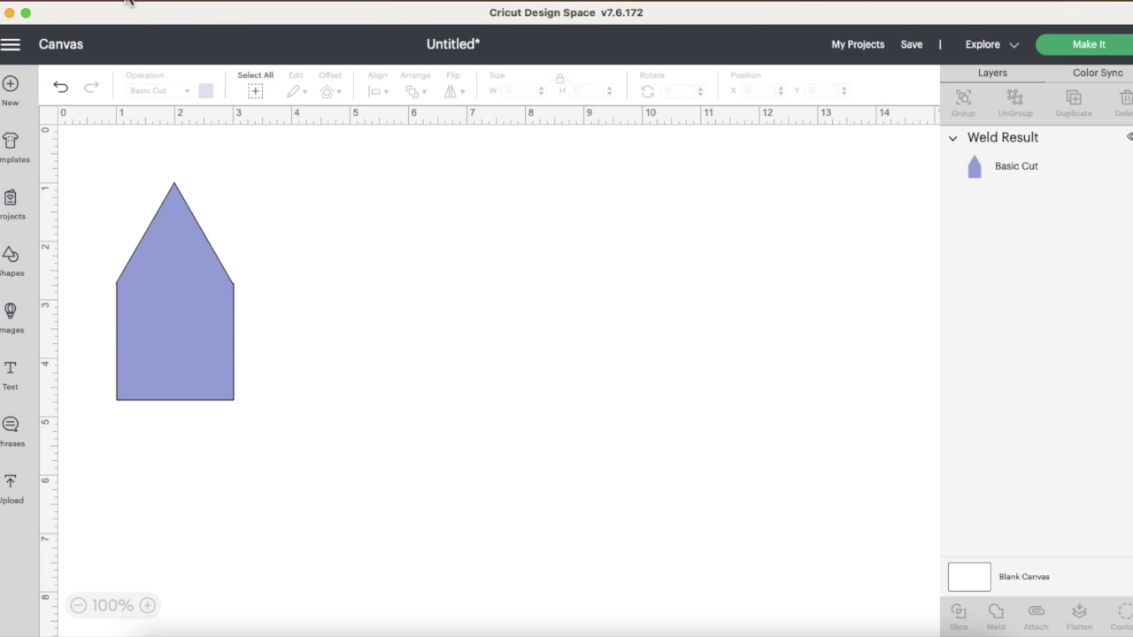
Step: Undo the weld to get the separate square and triangle-and-heart piece back
click(170, 3)
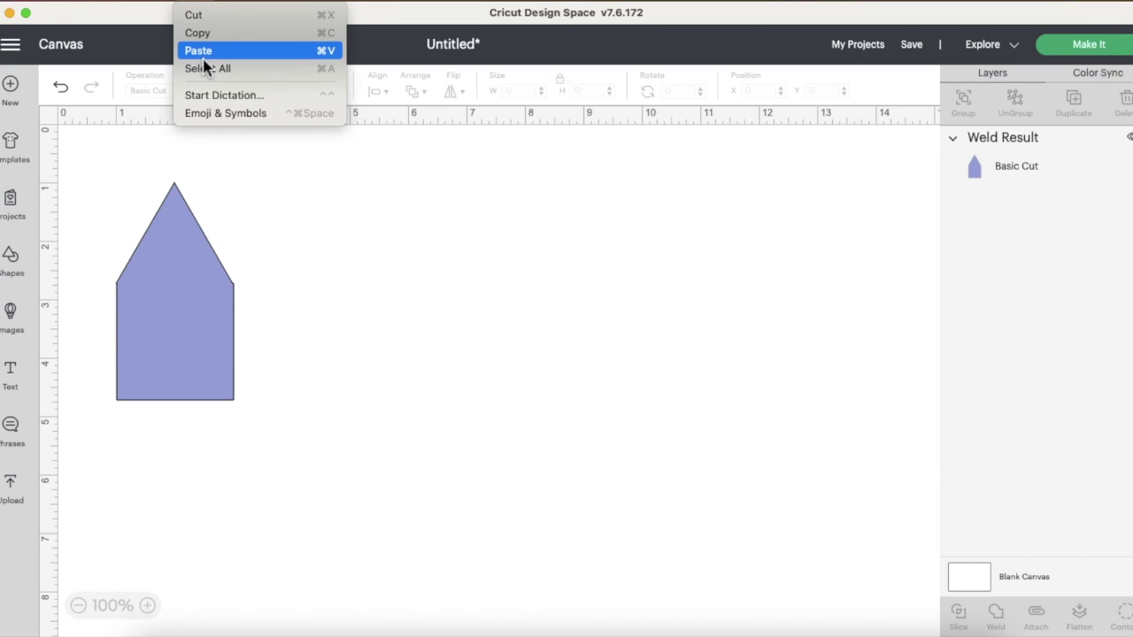
click(168, 3)
click(107, 3)
mouse_move(234, 3)
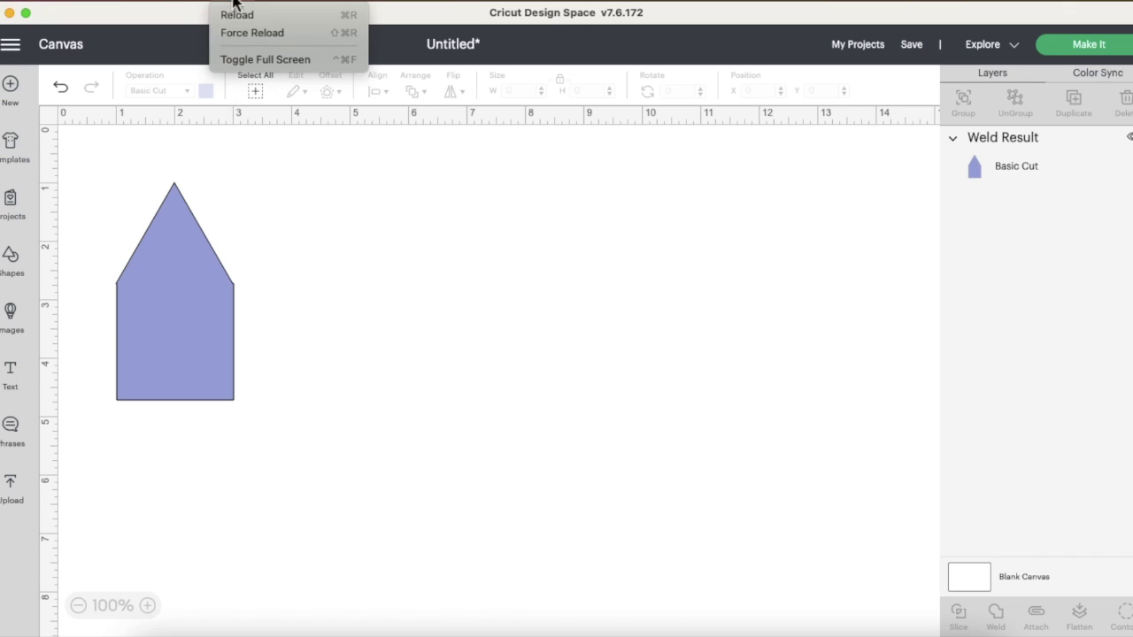
click(328, 280)
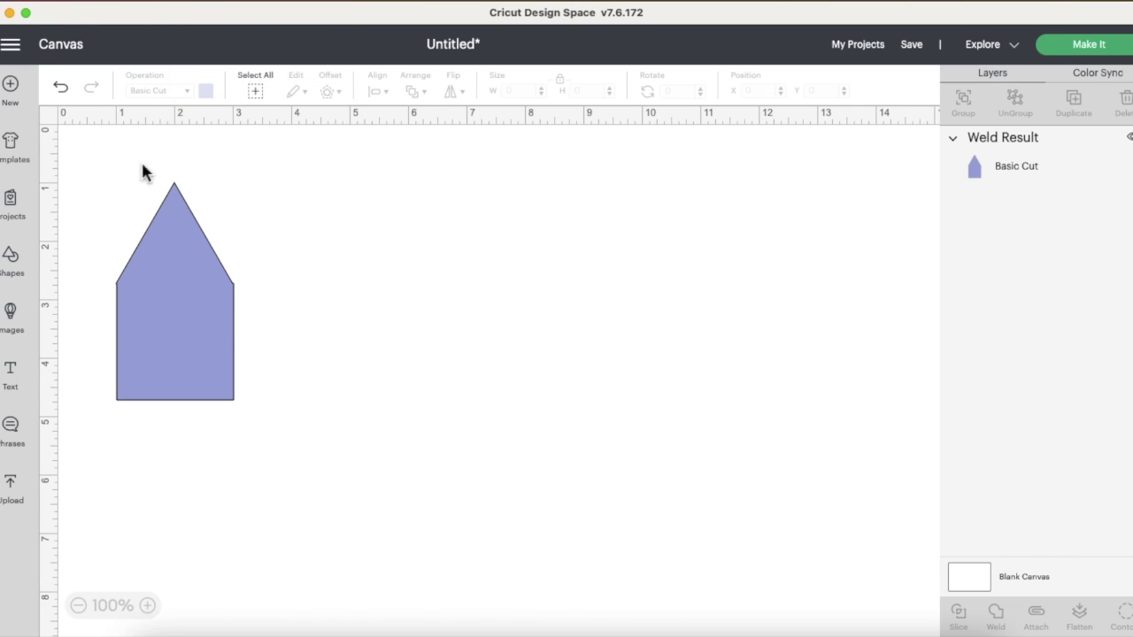
click(62, 88)
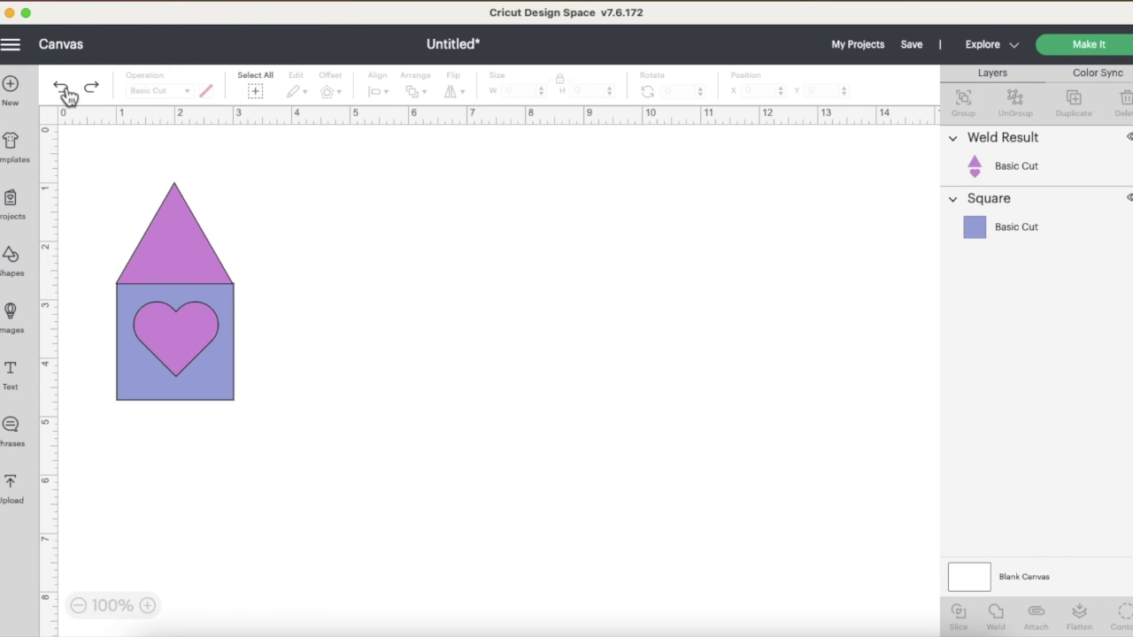
Step: Bring the lavender square to the front so it covers the heart
click(1015, 148)
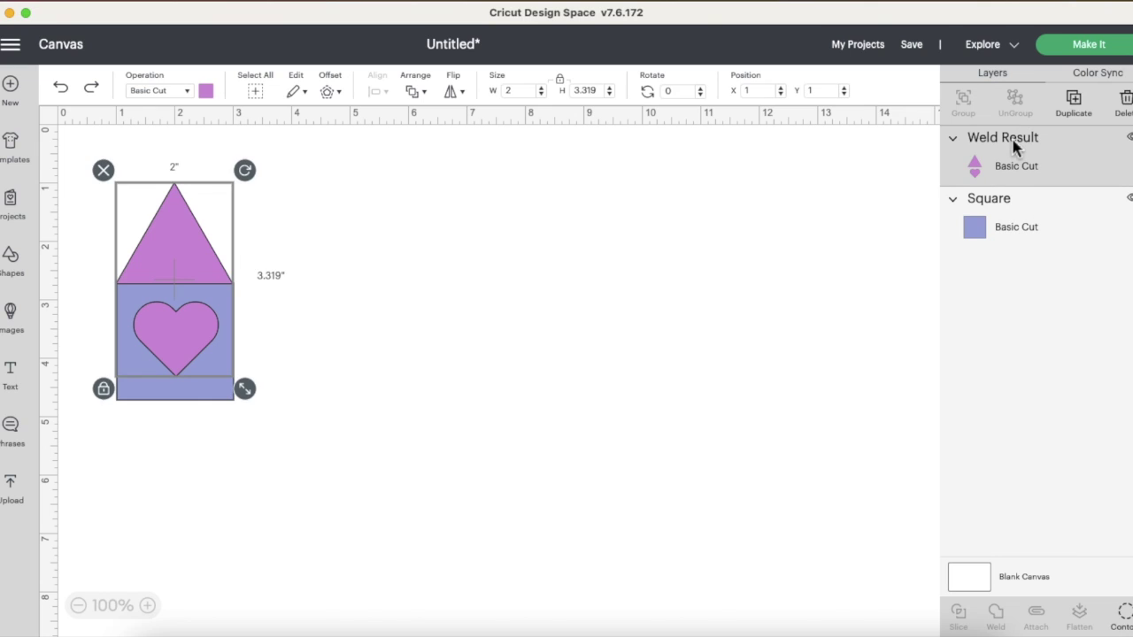
click(988, 200)
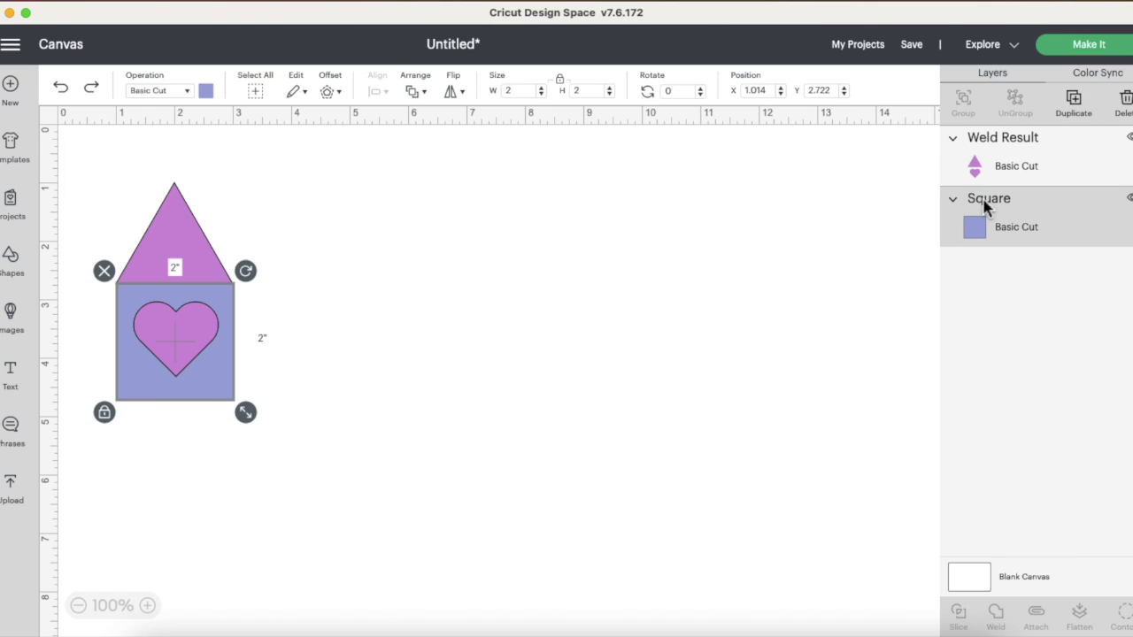
right_click(195, 388)
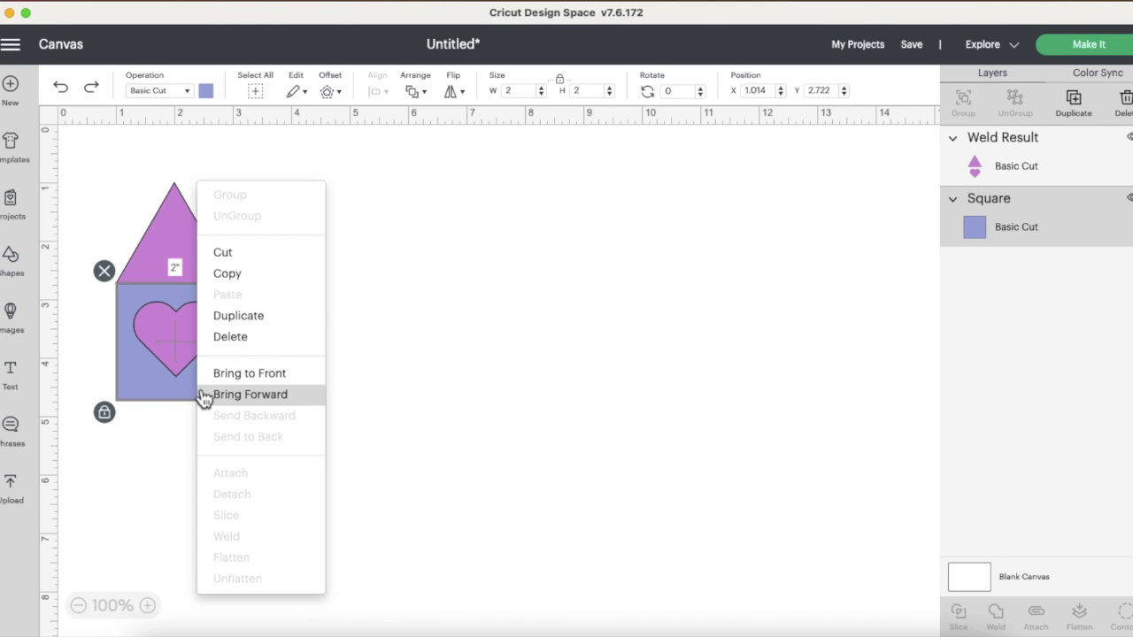
click(287, 377)
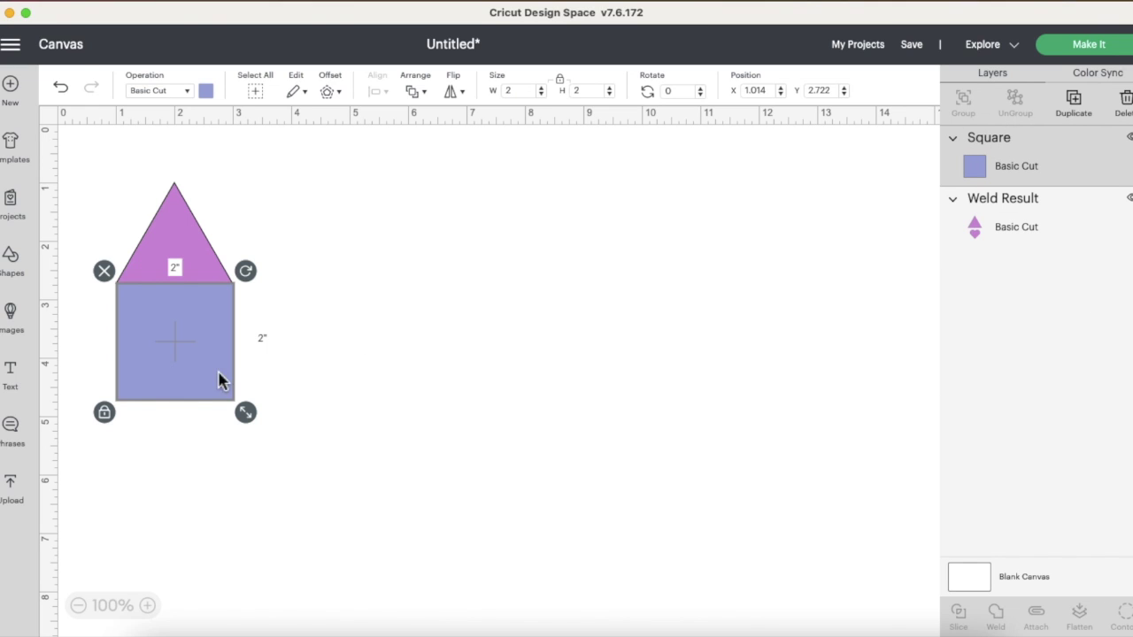
Step: Marquee-select the square and triangle and weld them into one house-shaped layer
drag(289, 356, 76, 223)
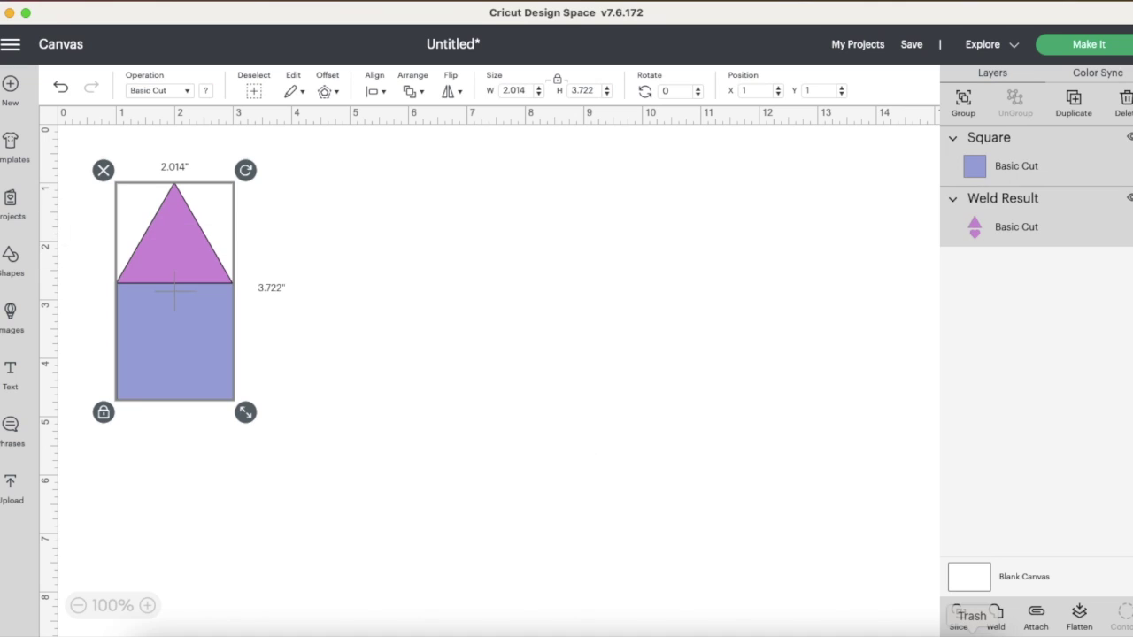
click(1001, 616)
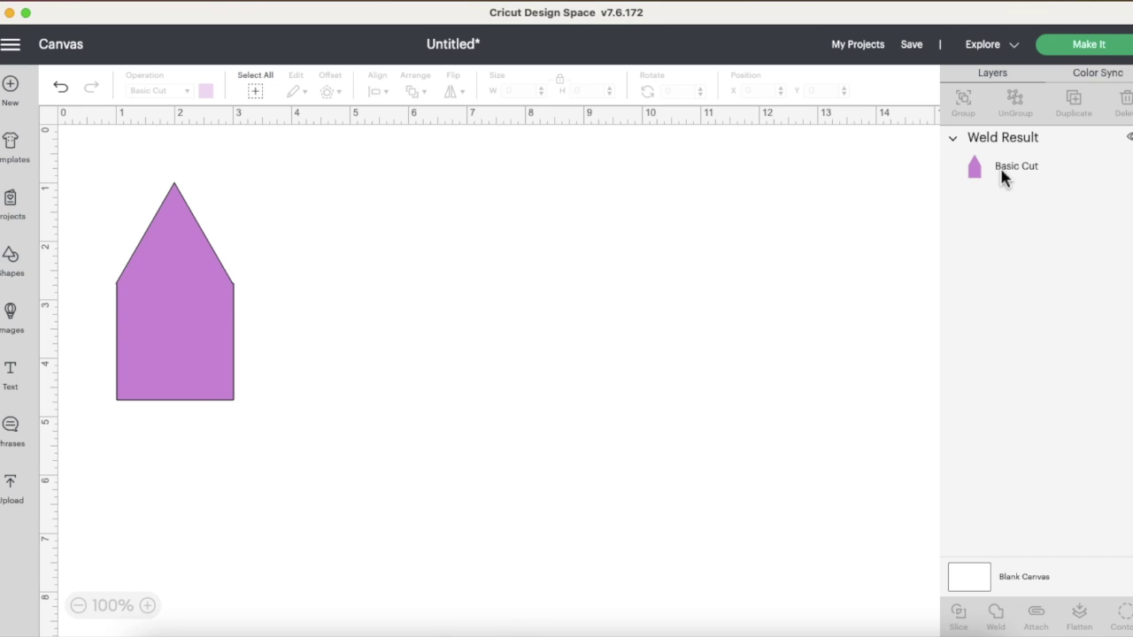
Step: Undo the weld, bring the triangle-and-heart piece to the front, and select it for Contour
click(62, 92)
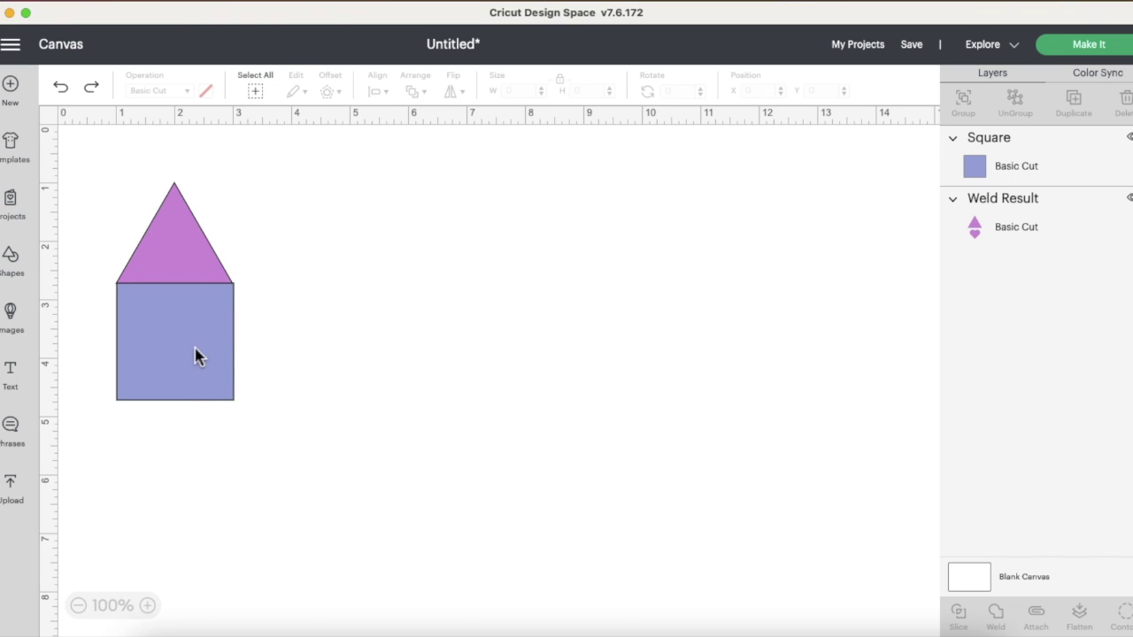
right_click(185, 254)
click(225, 248)
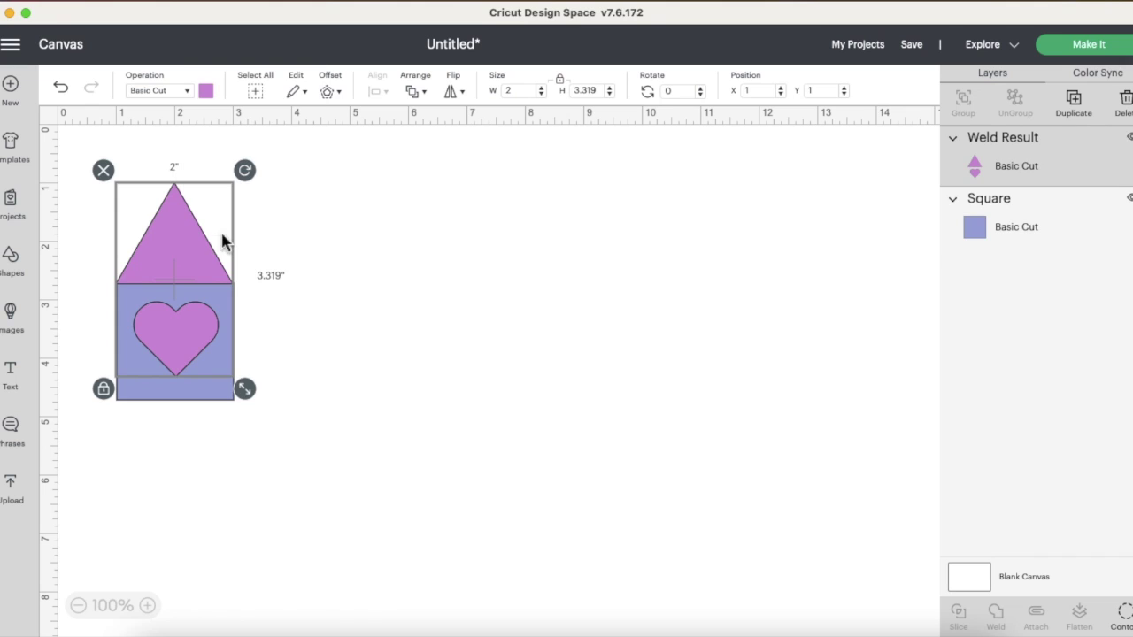
right_click(981, 164)
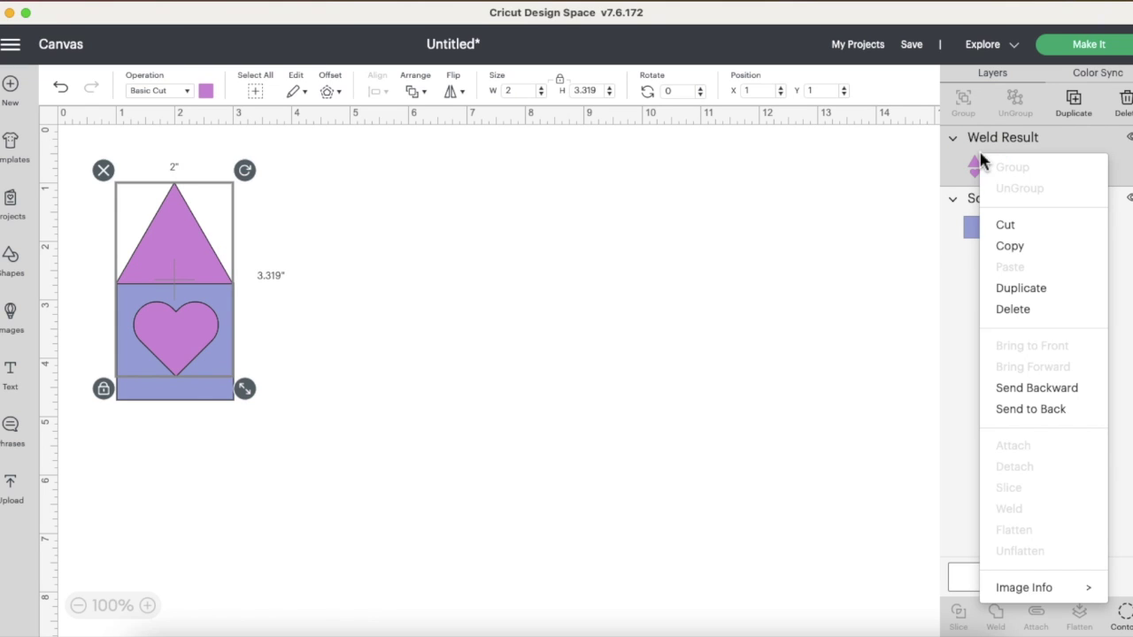
click(800, 486)
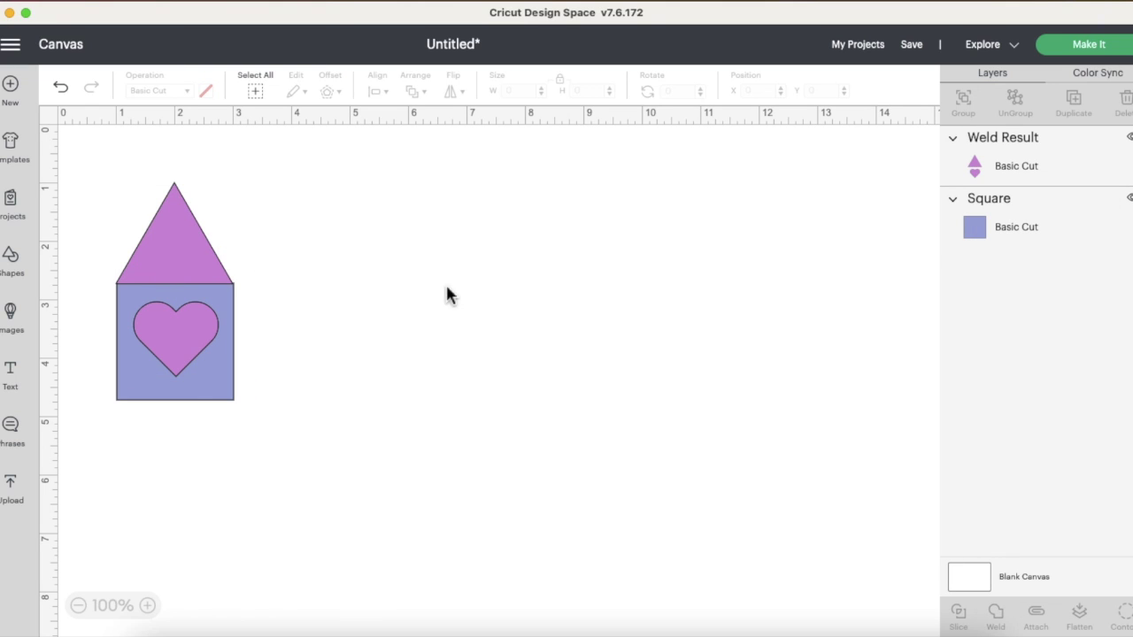
click(175, 276)
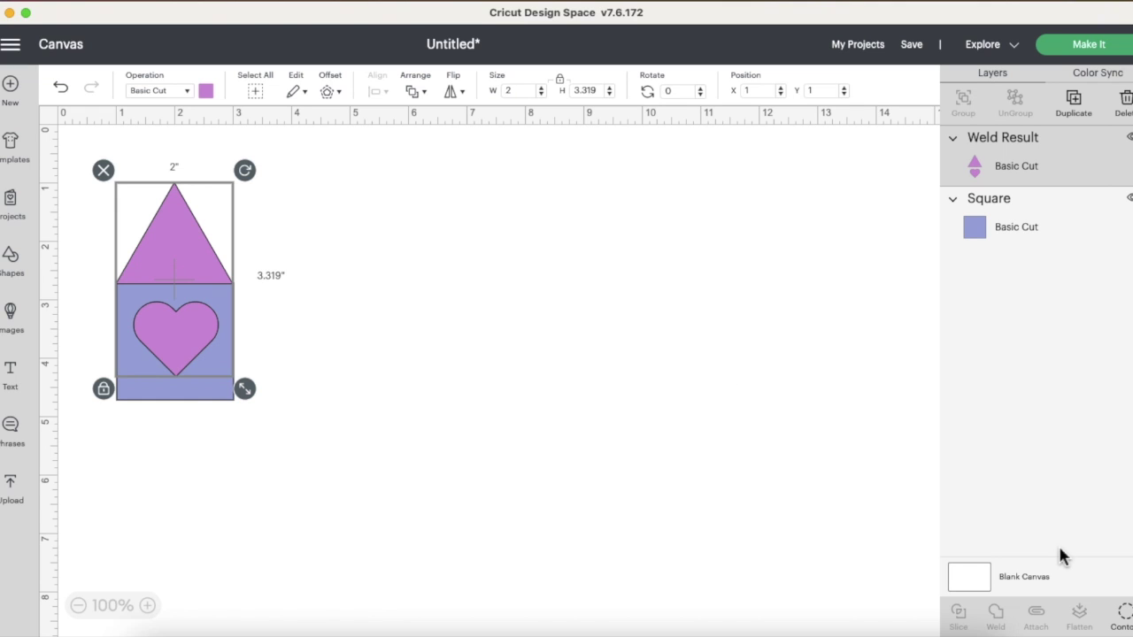
click(1120, 618)
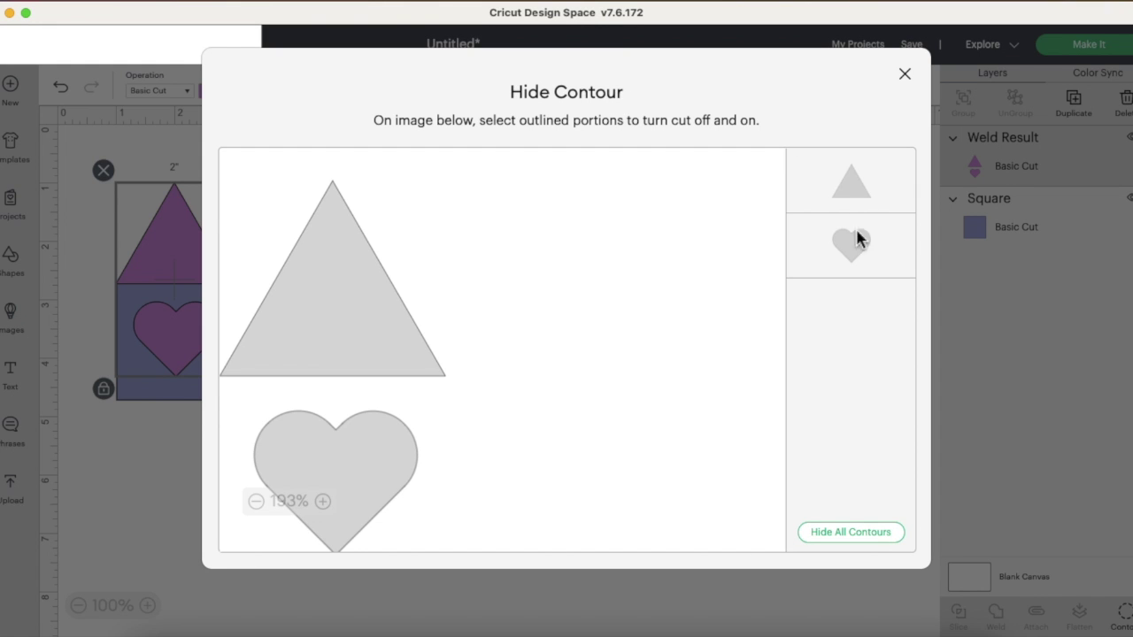
Step: Hide the heart's contour in the Weld Result so only the triangle roof cuts
click(853, 246)
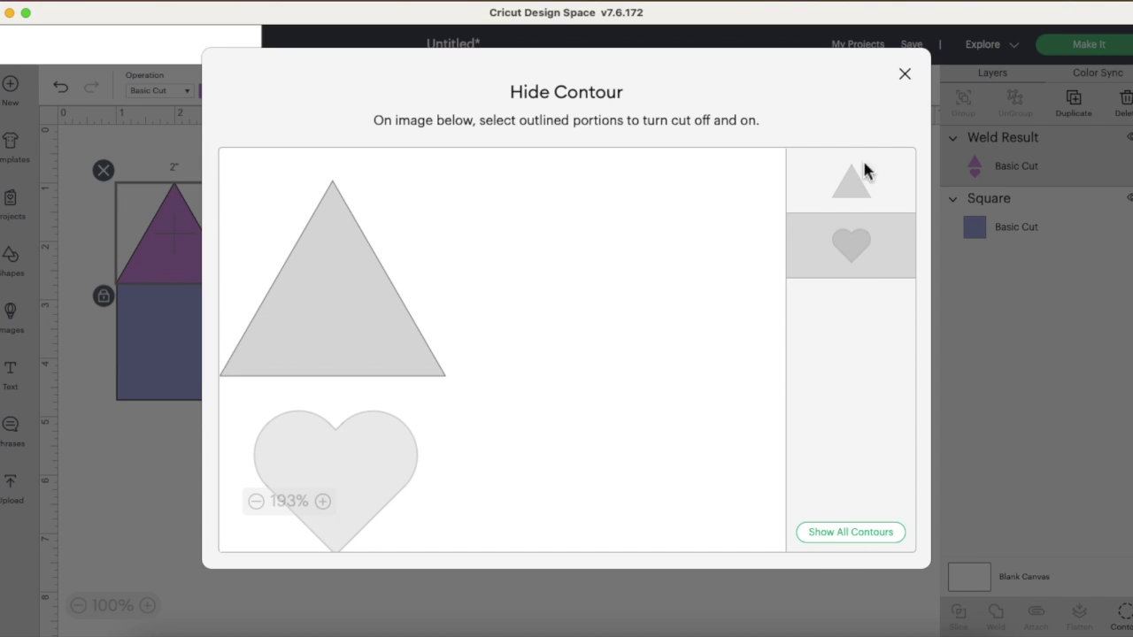
click(904, 74)
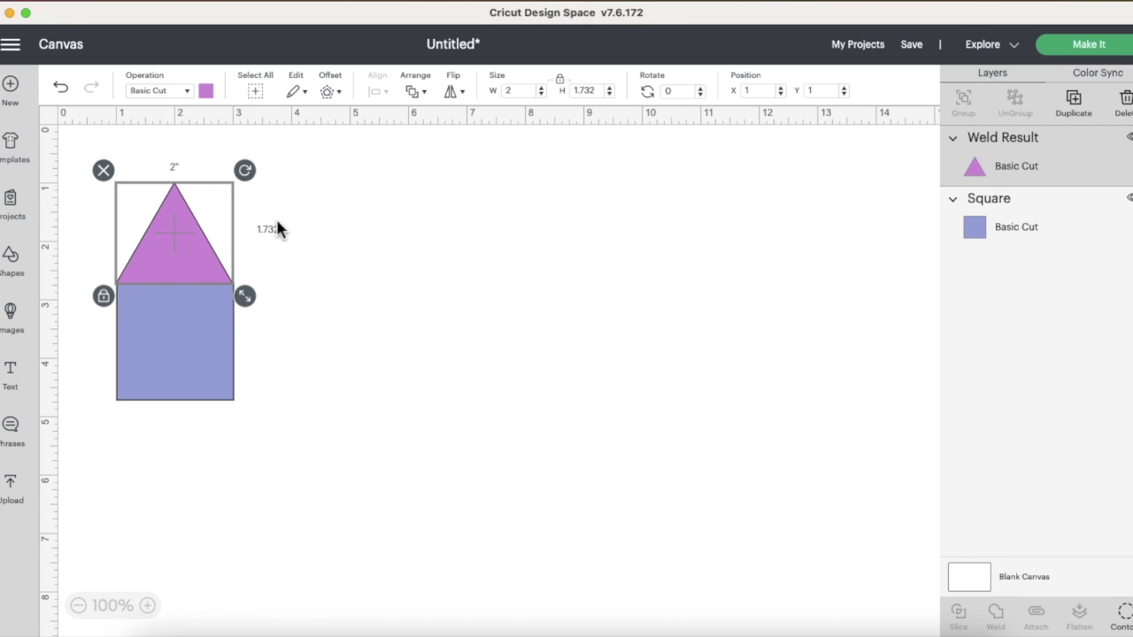
Step: Duplicate the Weld Result and hide the triangle's contour in the copy, leaving only the heart
right_click(1031, 175)
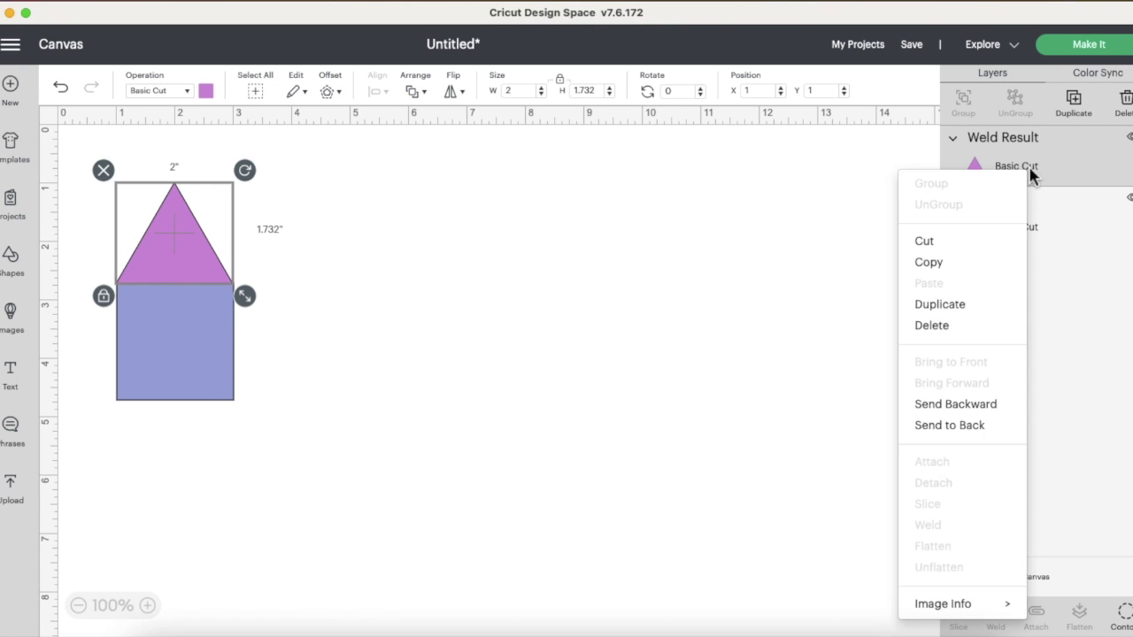
click(971, 310)
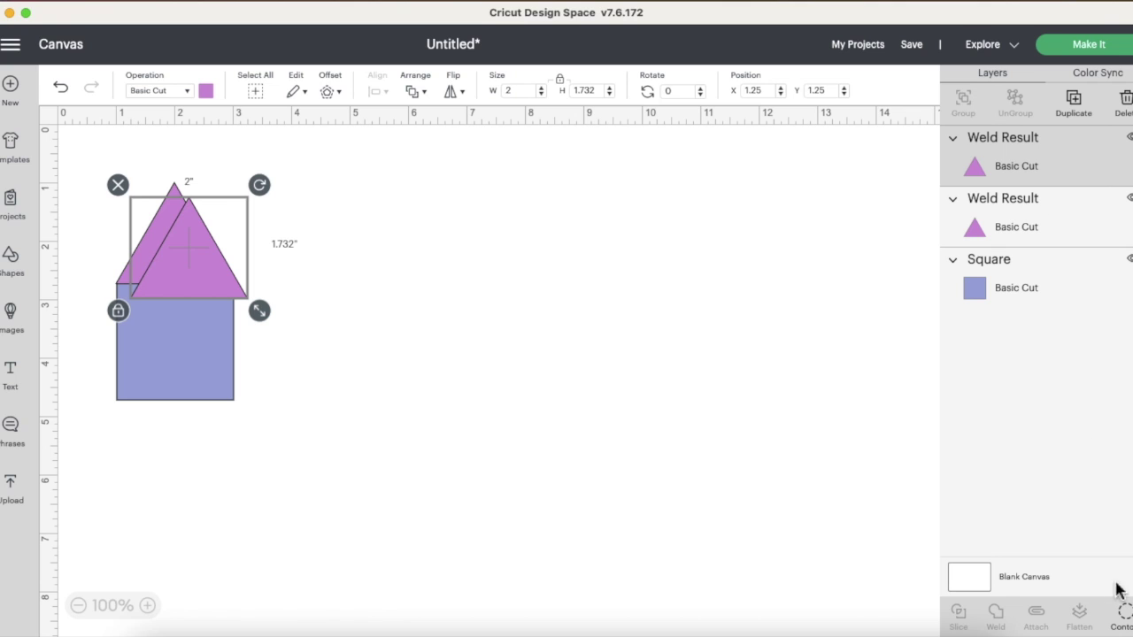
click(1124, 616)
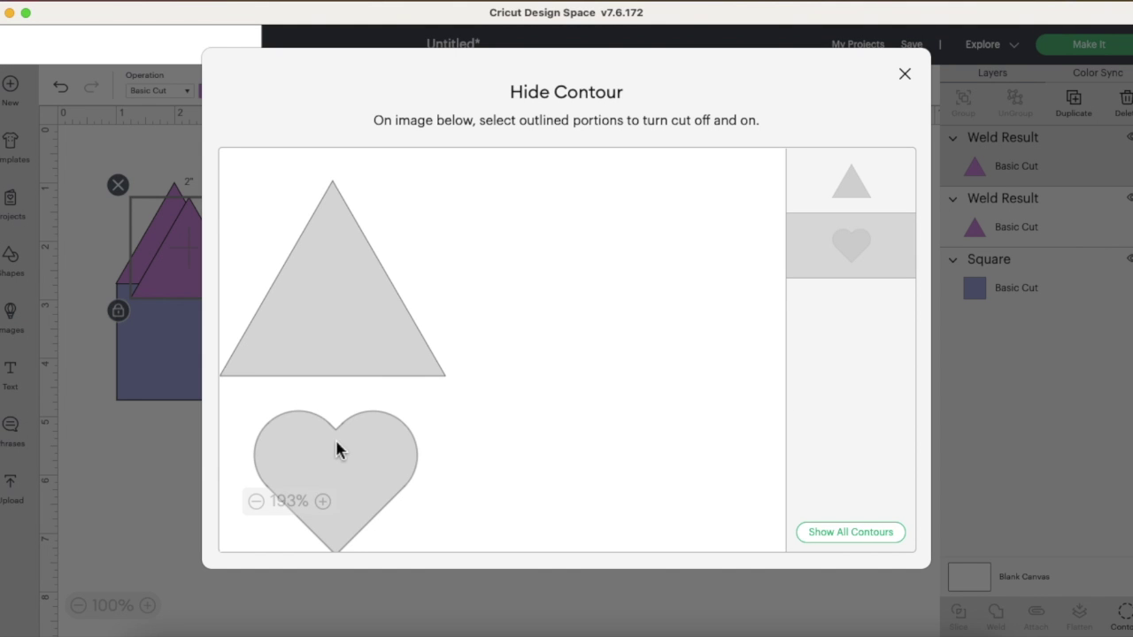
click(349, 339)
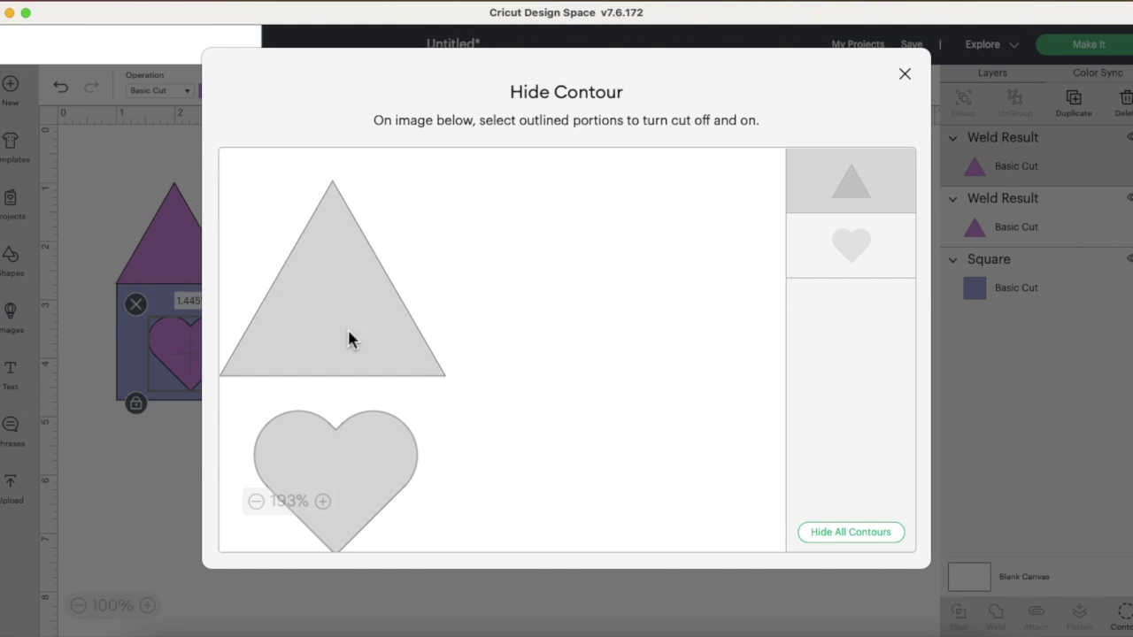
click(904, 74)
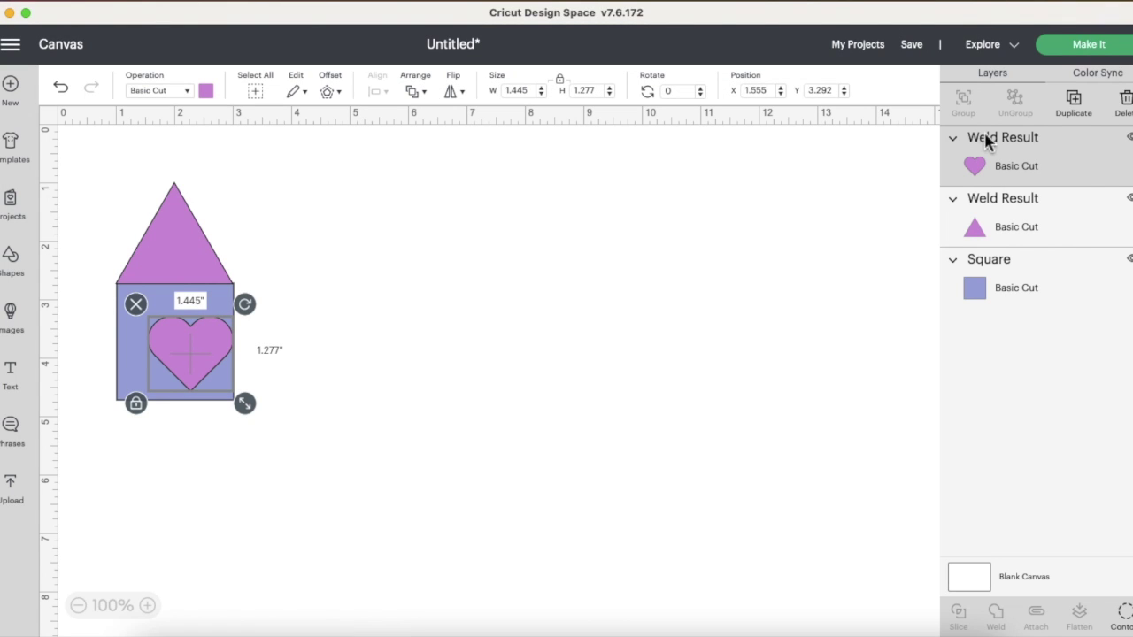
Step: Pull the heart, triangle and square apart, then centre the heart on the square
drag(198, 336, 410, 234)
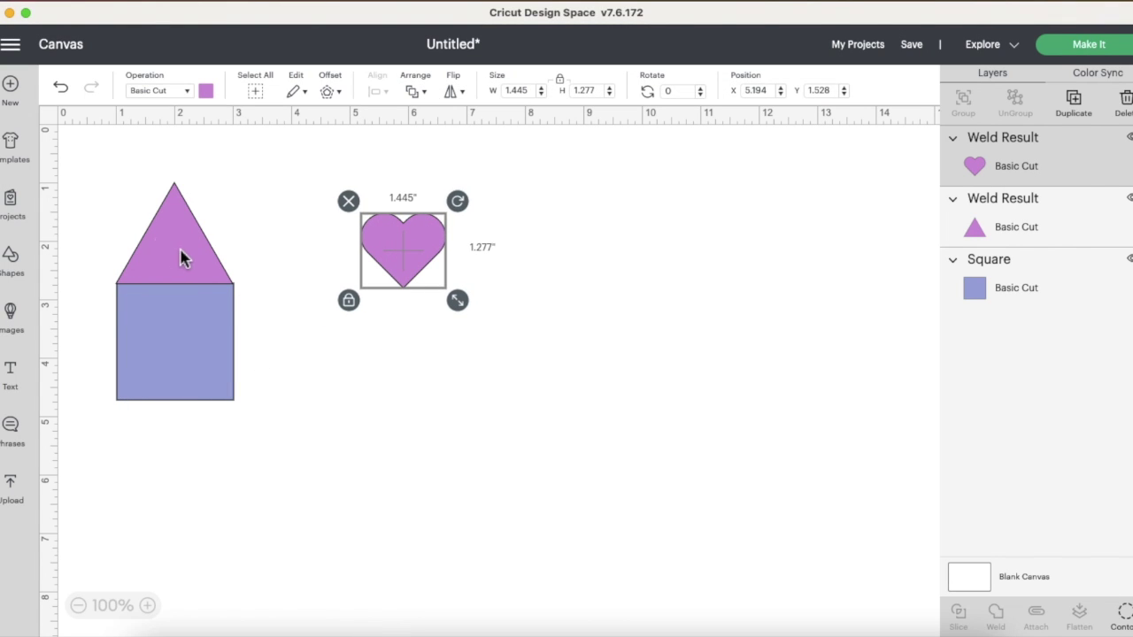
drag(180, 257, 469, 364)
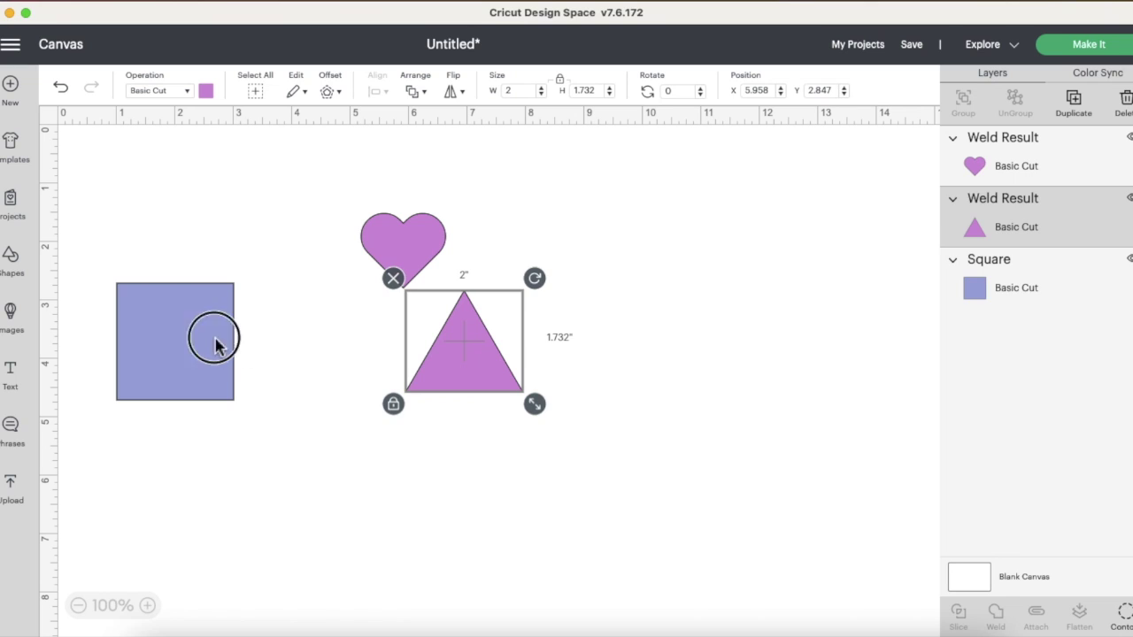
drag(214, 346, 336, 411)
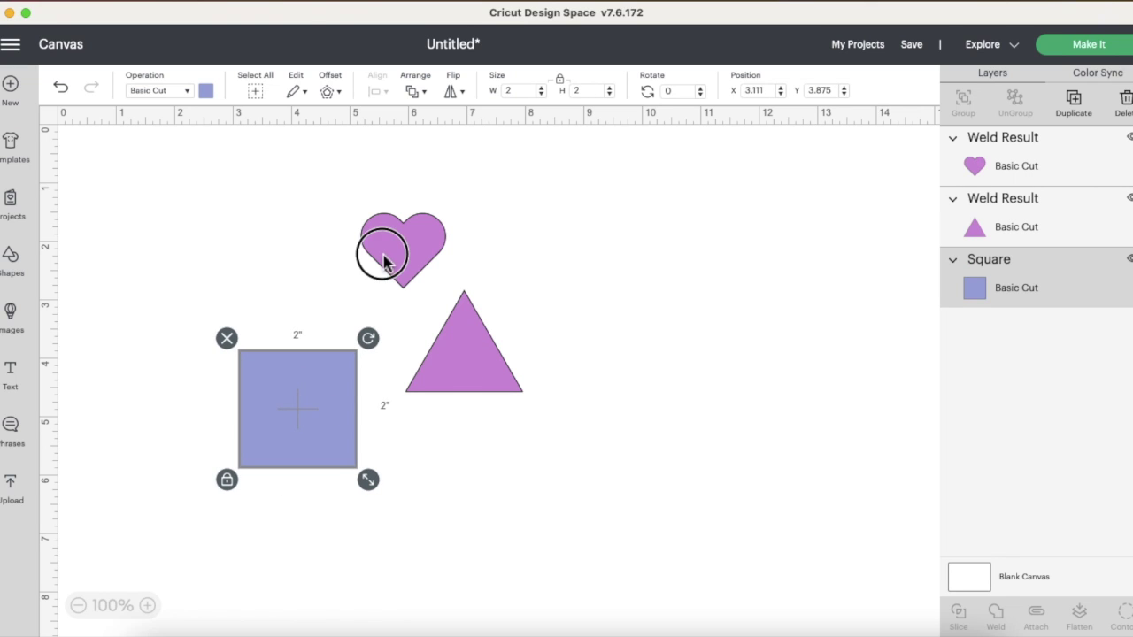
drag(380, 253, 285, 413)
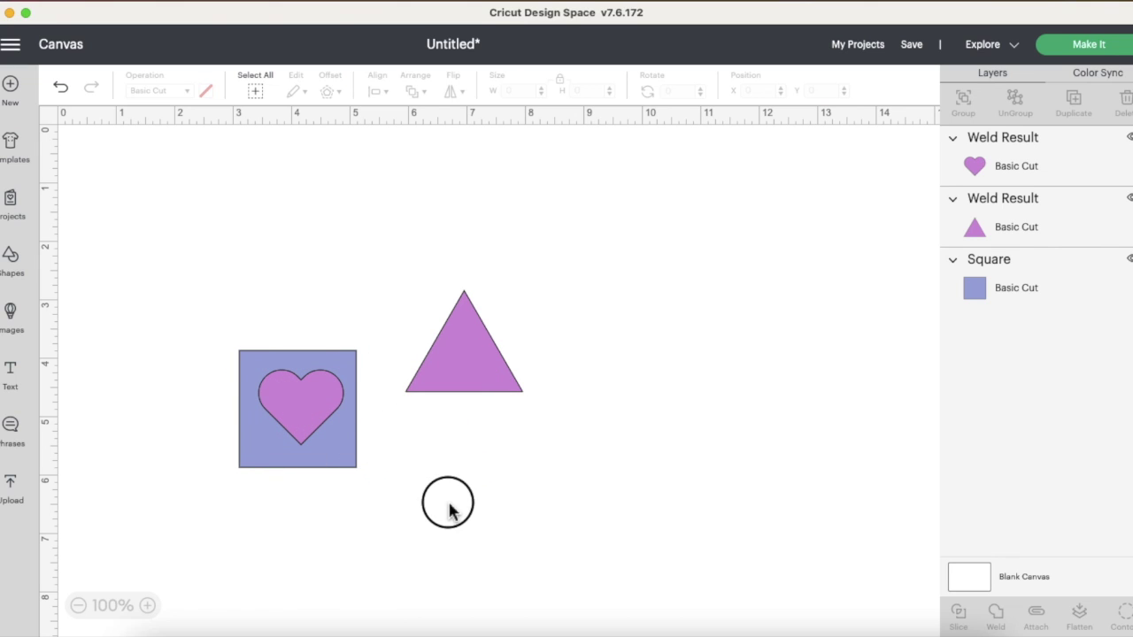
drag(363, 508, 219, 277)
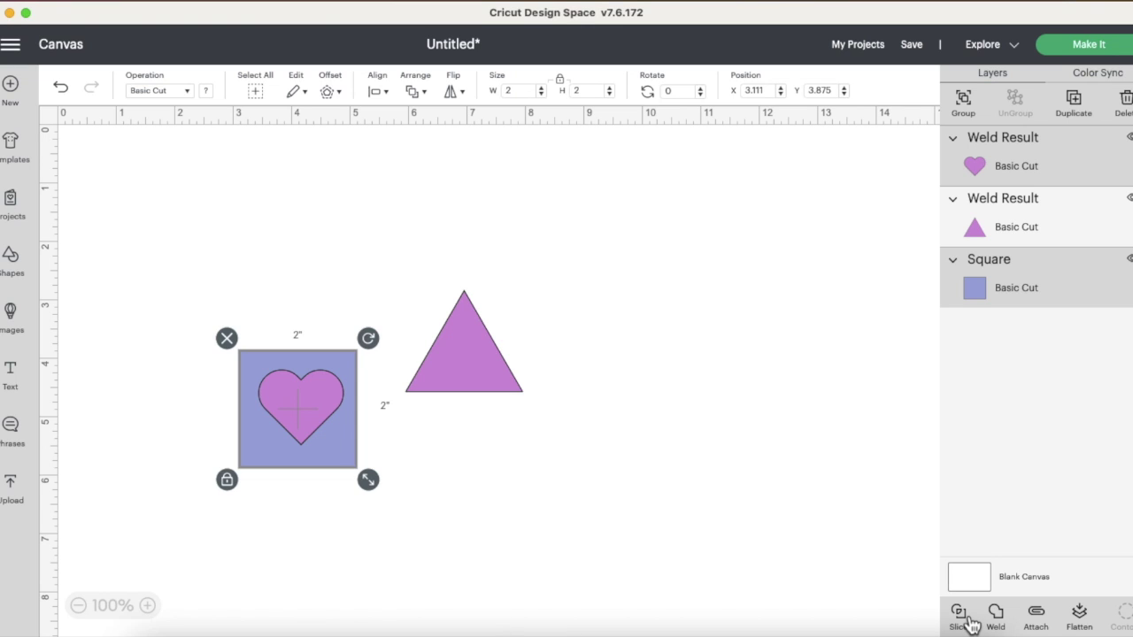
Step: Attach the heart to the square and preview mats 1 and 2 before returning to the canvas
click(1038, 617)
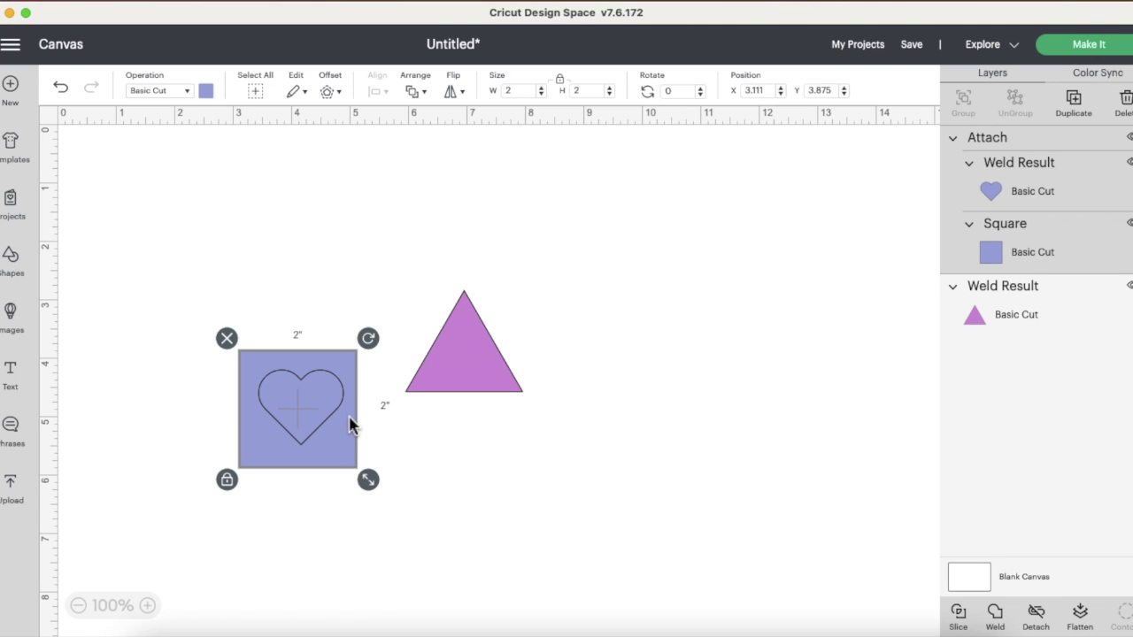
click(1077, 55)
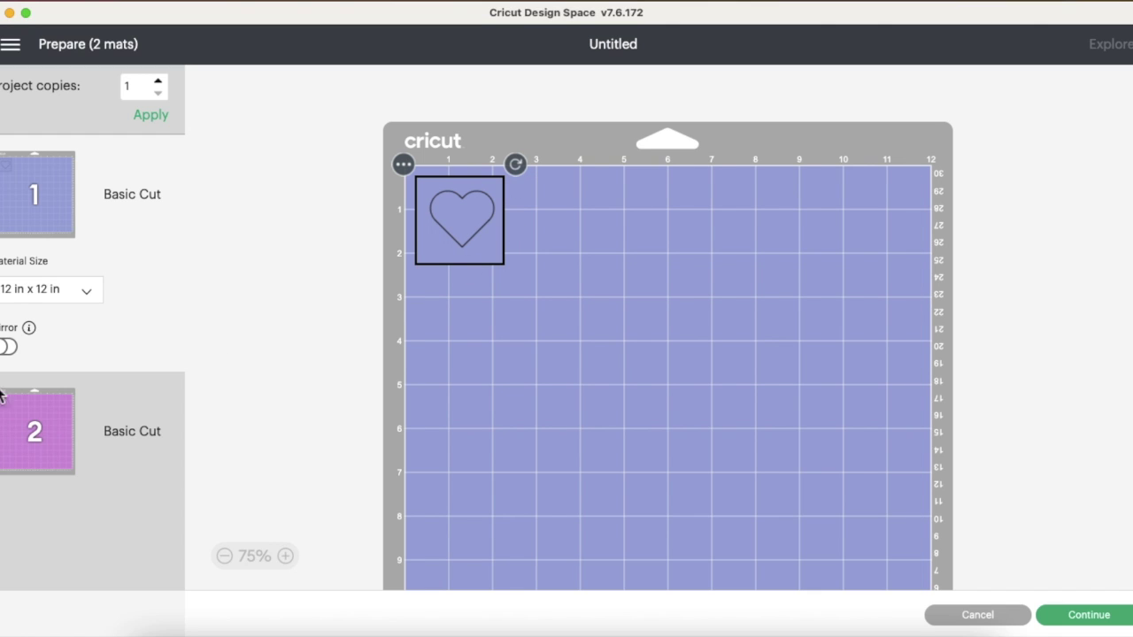
click(40, 420)
click(41, 226)
click(992, 623)
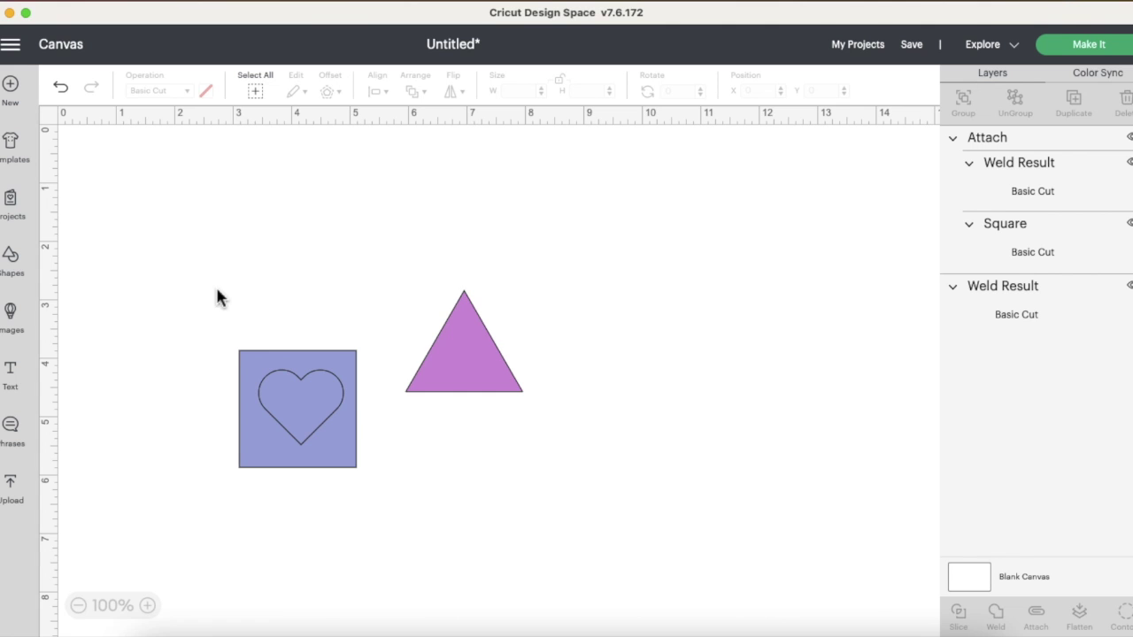
Step: Detach the heart and move it onto the square's lower-right corner
drag(346, 412, 435, 480)
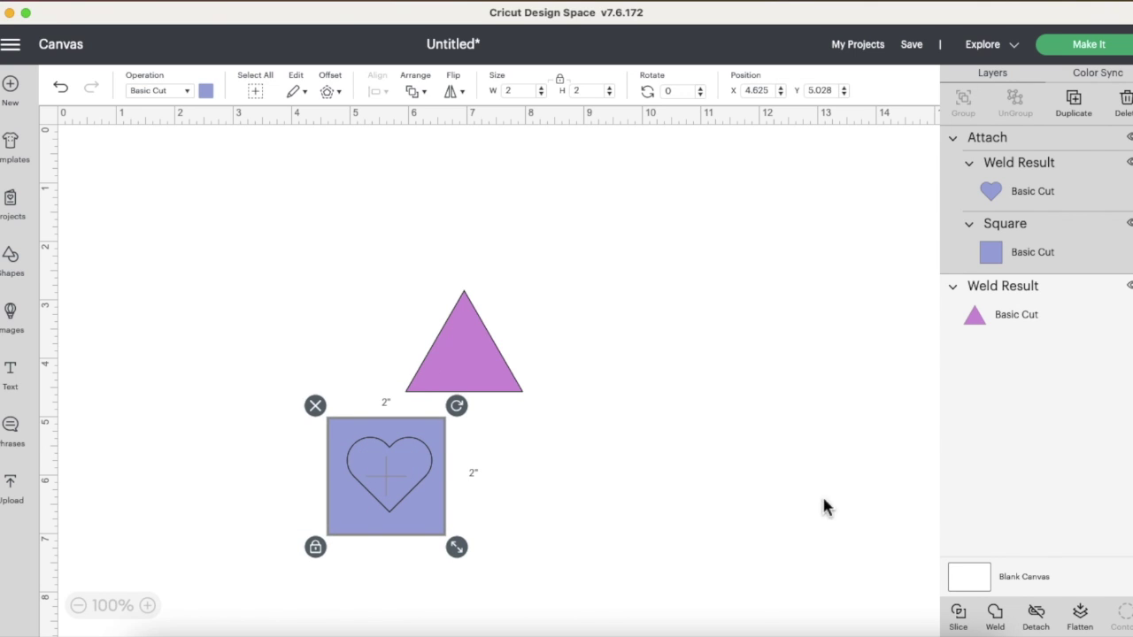
click(1035, 615)
click(401, 470)
drag(401, 475, 479, 545)
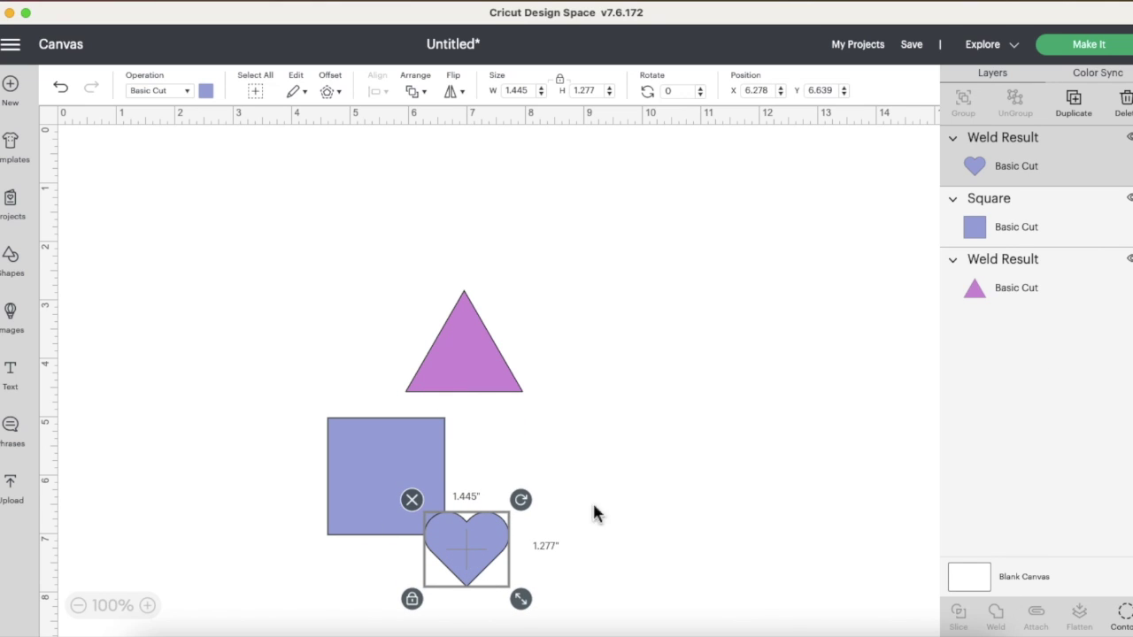
drag(608, 607, 373, 451)
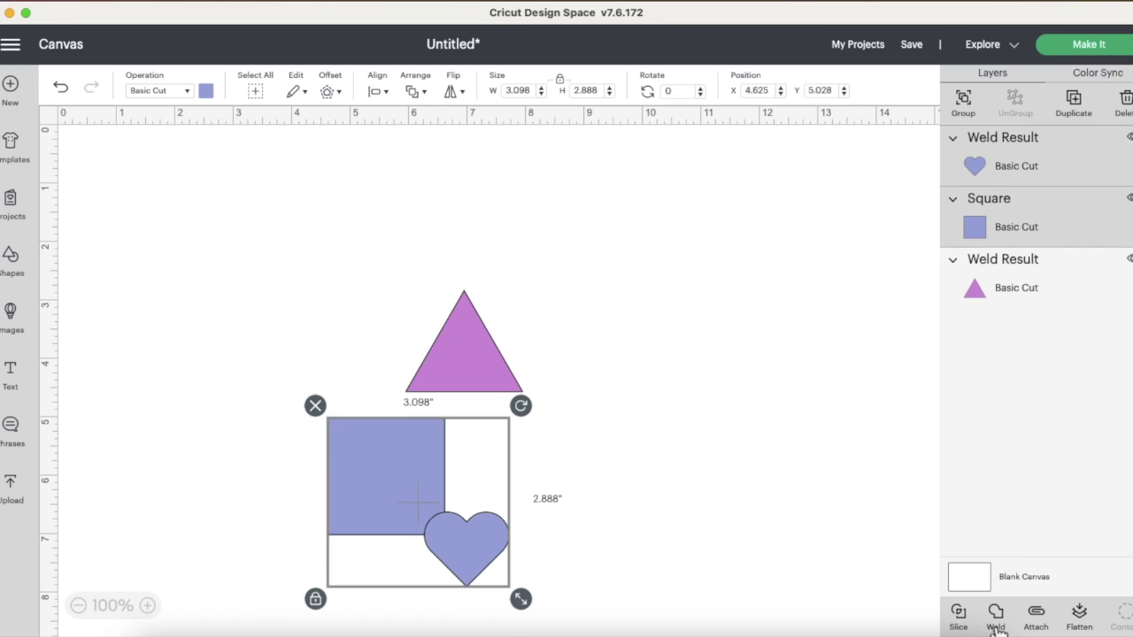
Step: Reattach the heart to the square and check the mat layout
click(1045, 618)
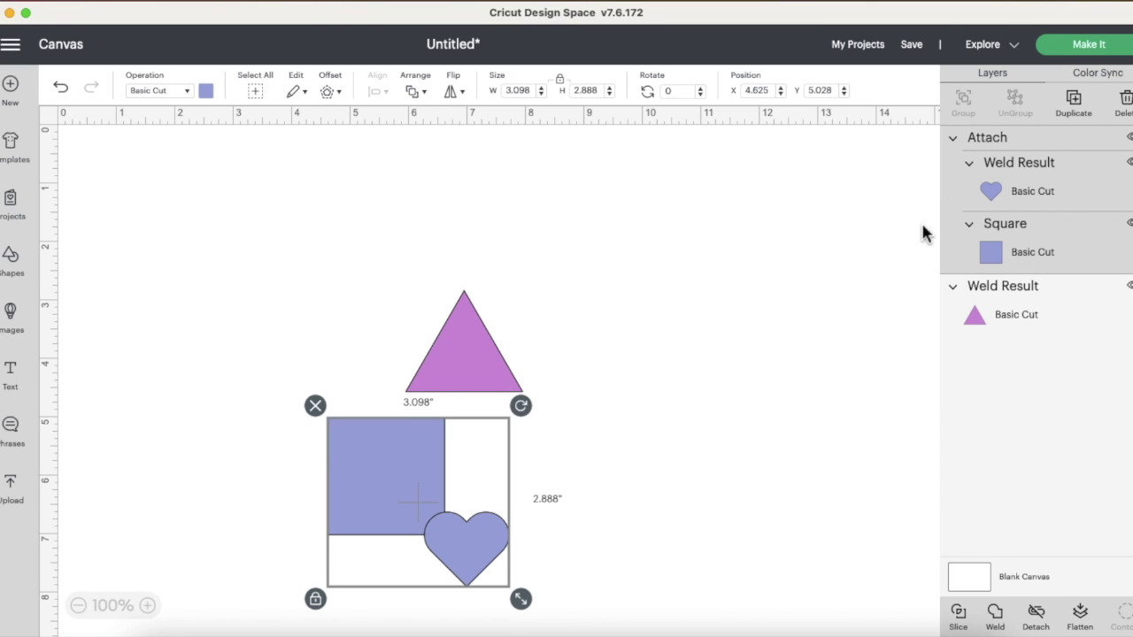
click(1102, 51)
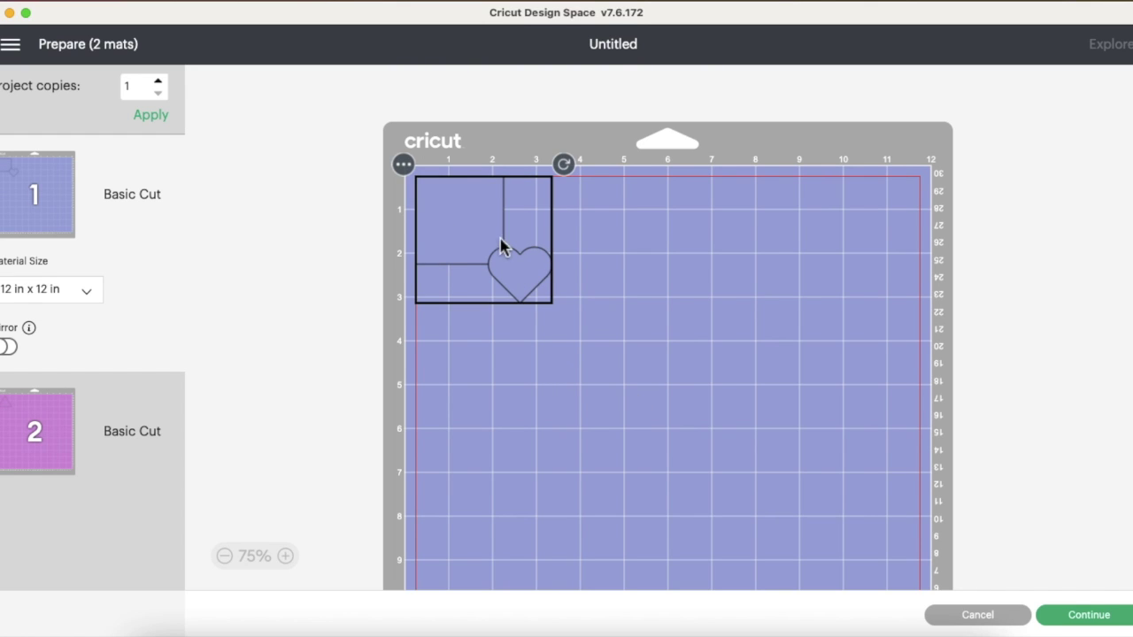
click(998, 624)
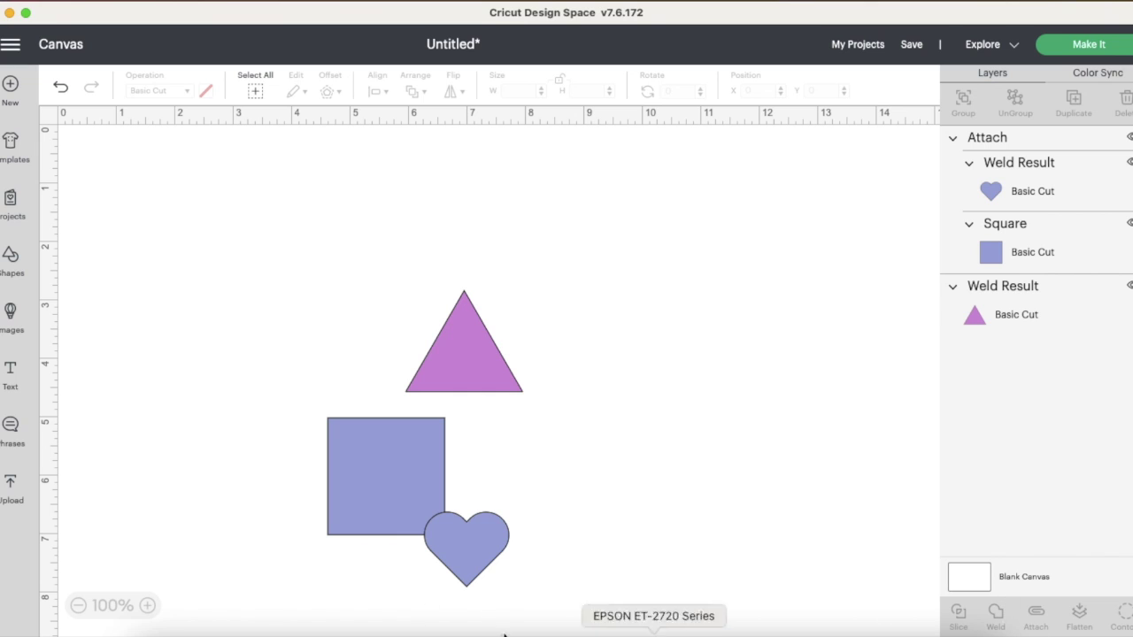
Step: Detach the heart from the square, then weld the overlapping square and heart together
click(459, 554)
click(1054, 627)
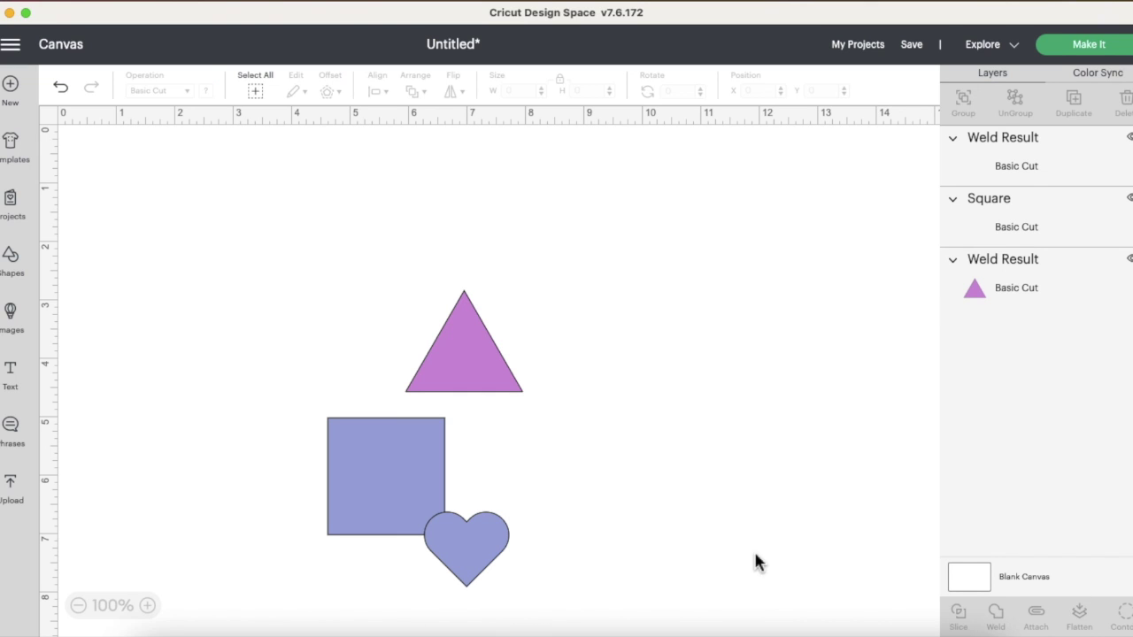
drag(726, 594, 392, 423)
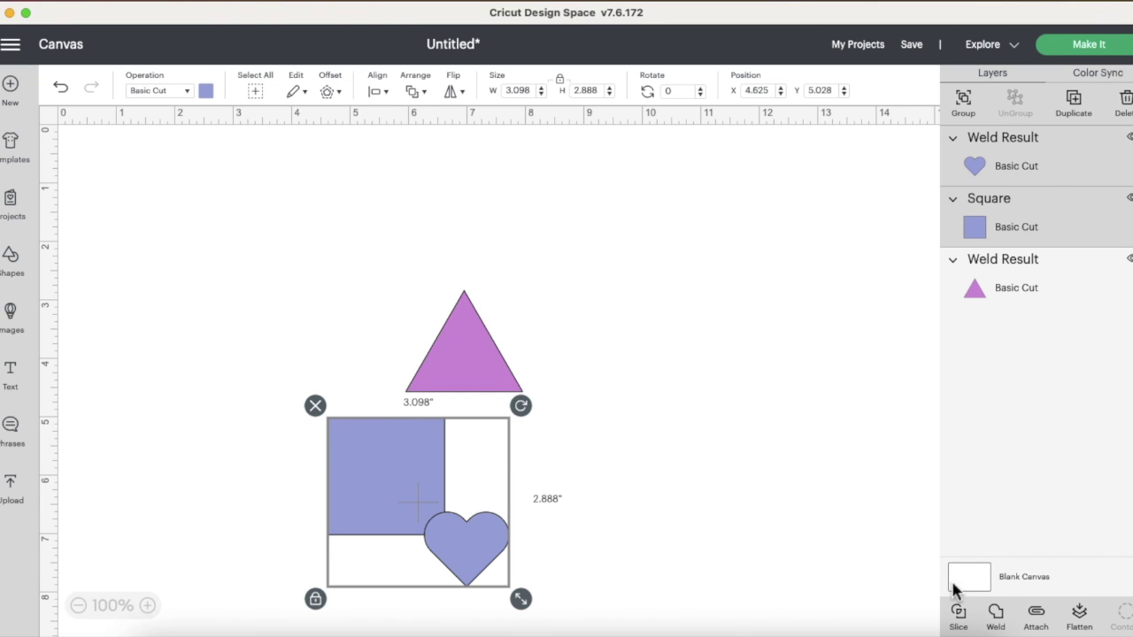
click(1012, 623)
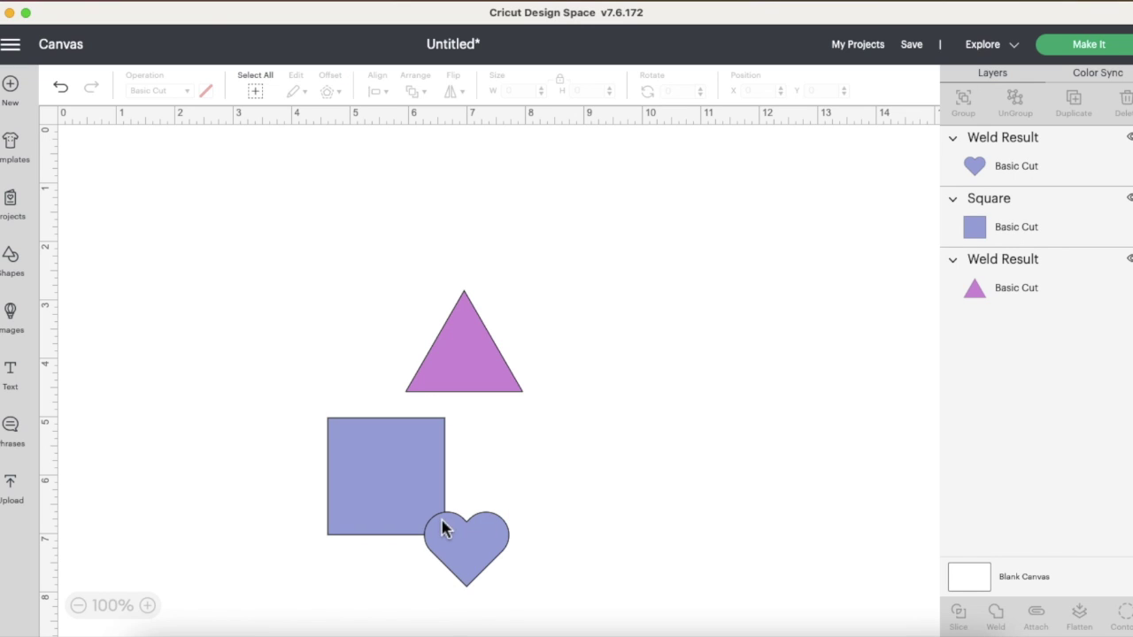